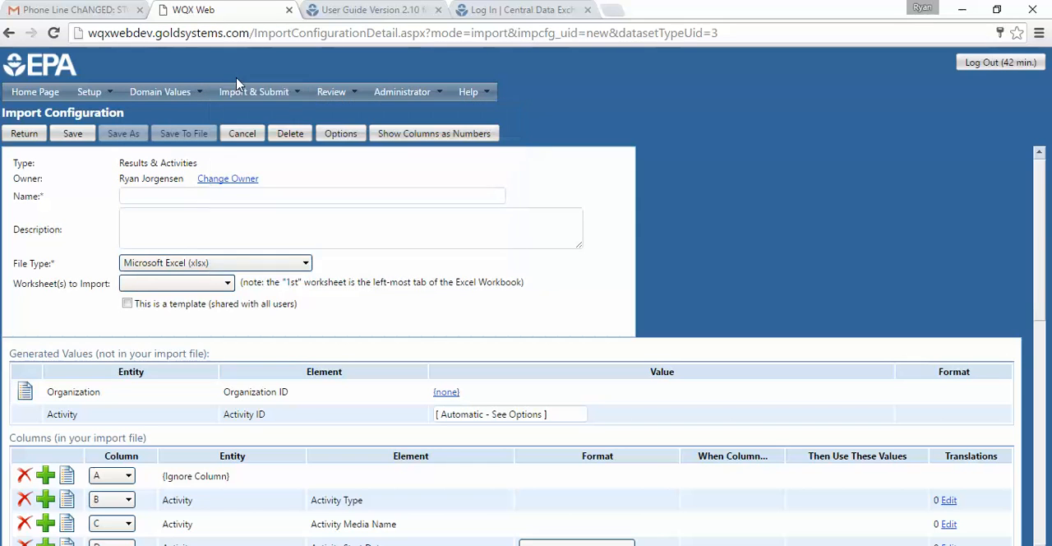
- Open the "Add Project ID(s) to existing Activities (Template)" configuration from the list of import configurations
mouse_move(93, 95)
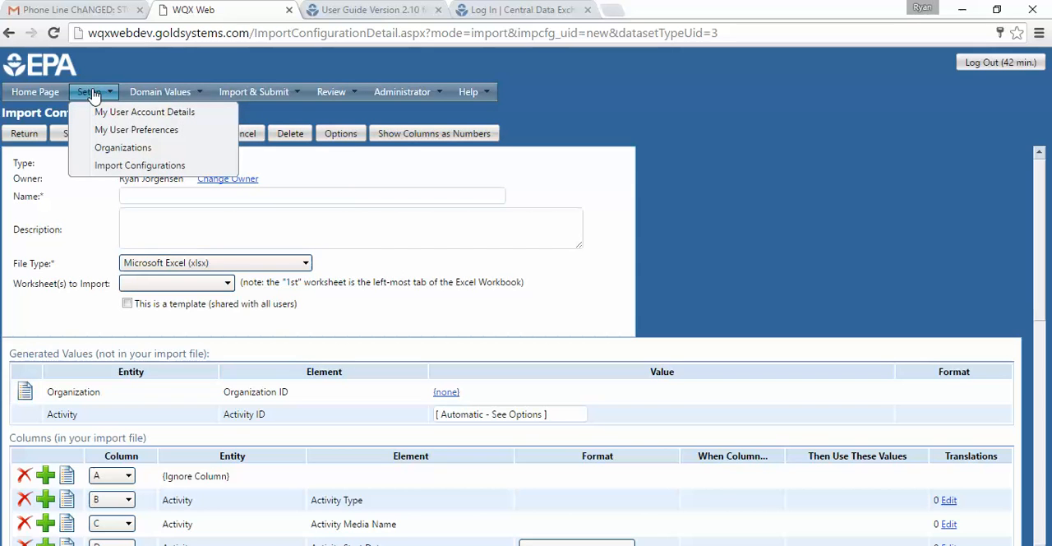
click(115, 166)
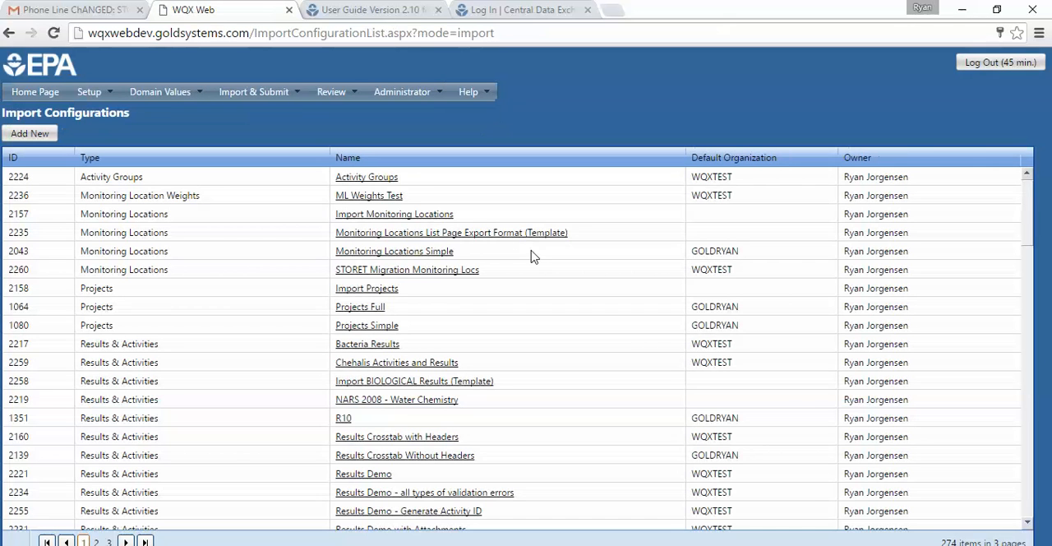
scroll(499, 415, down, 3)
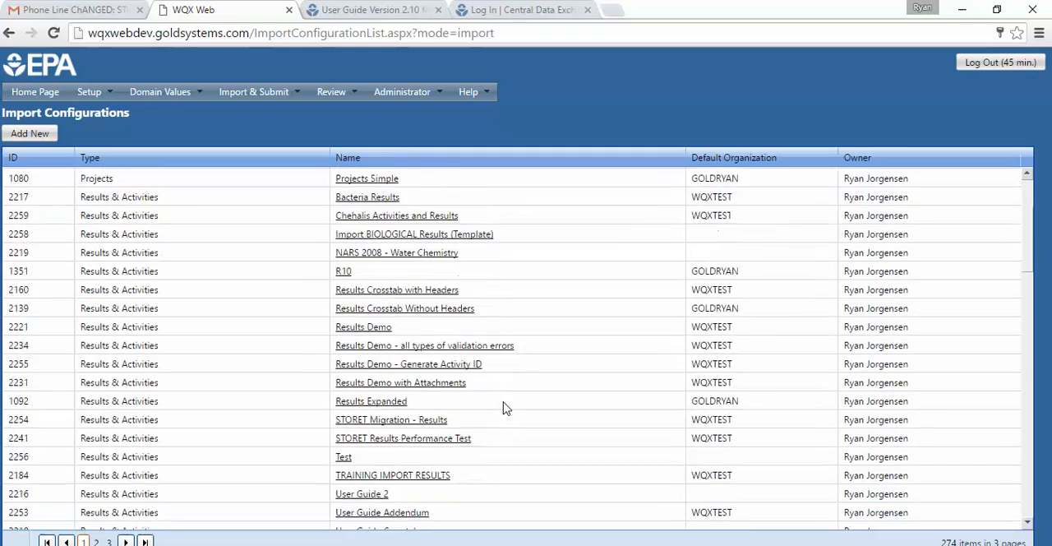
scroll(506, 403, down, 1)
scroll(506, 403, down, 2)
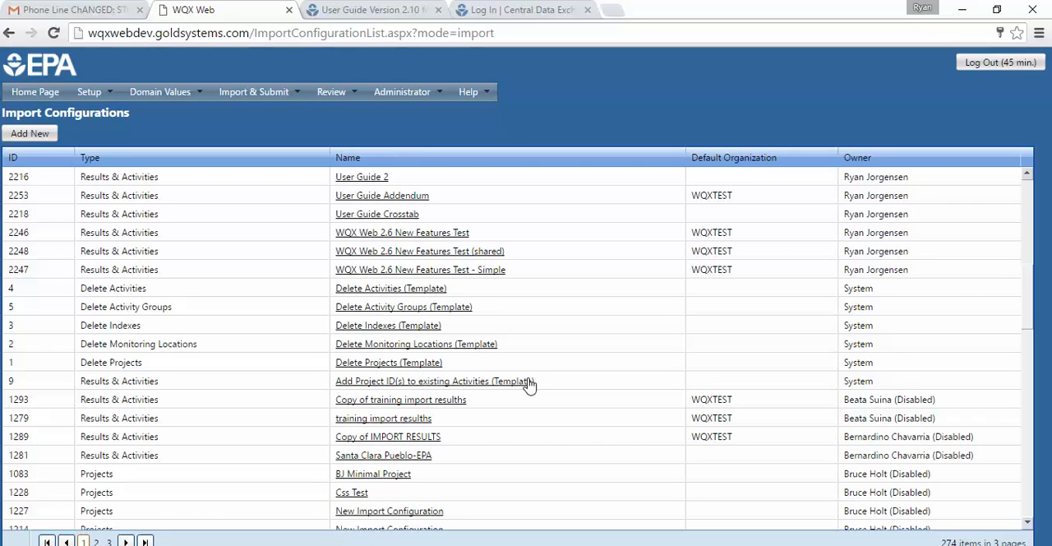
click(472, 383)
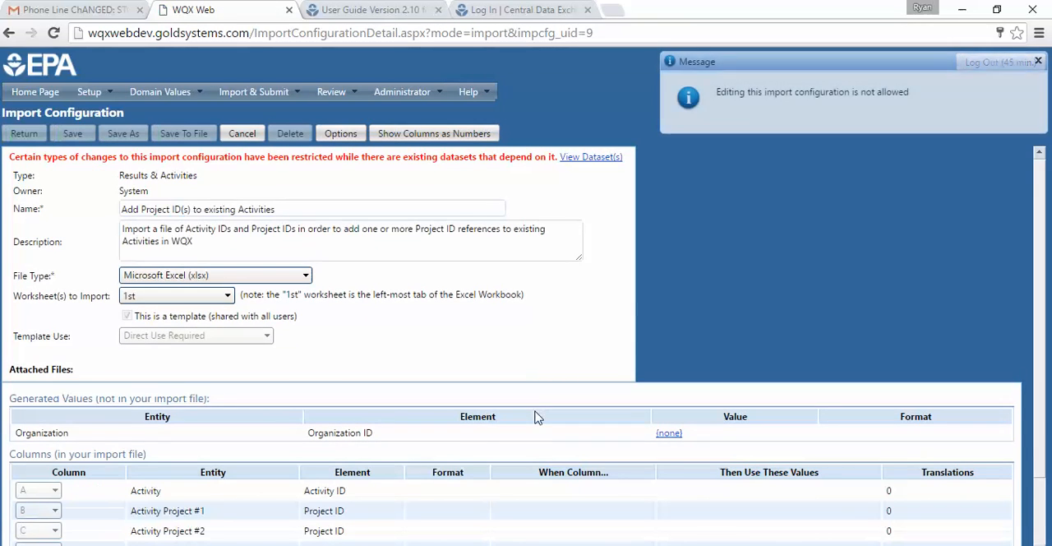
- View the datasets that depend on this import configuration and open the details of the most recently created one
scroll(629, 350, down, 1)
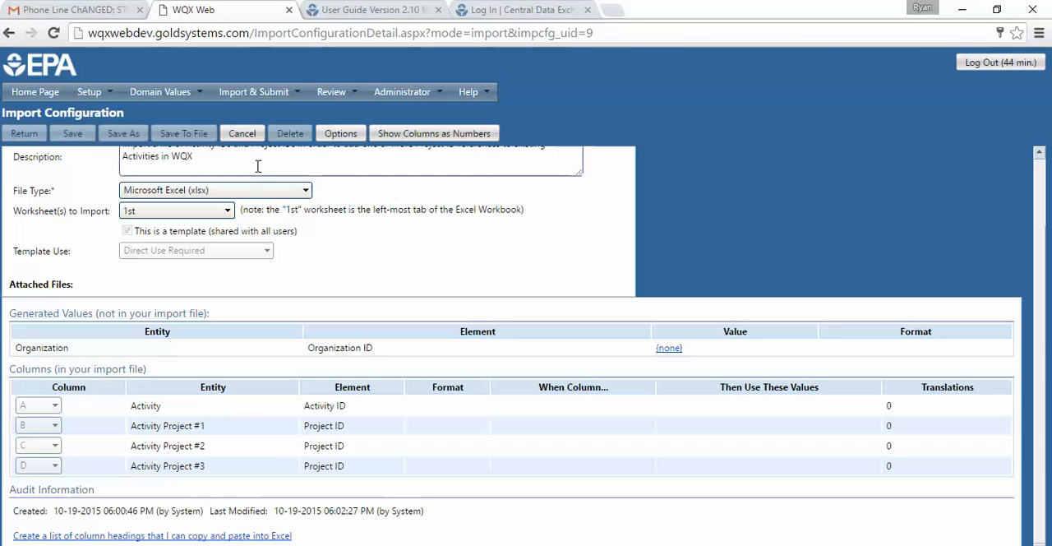
scroll(472, 252, up, 2)
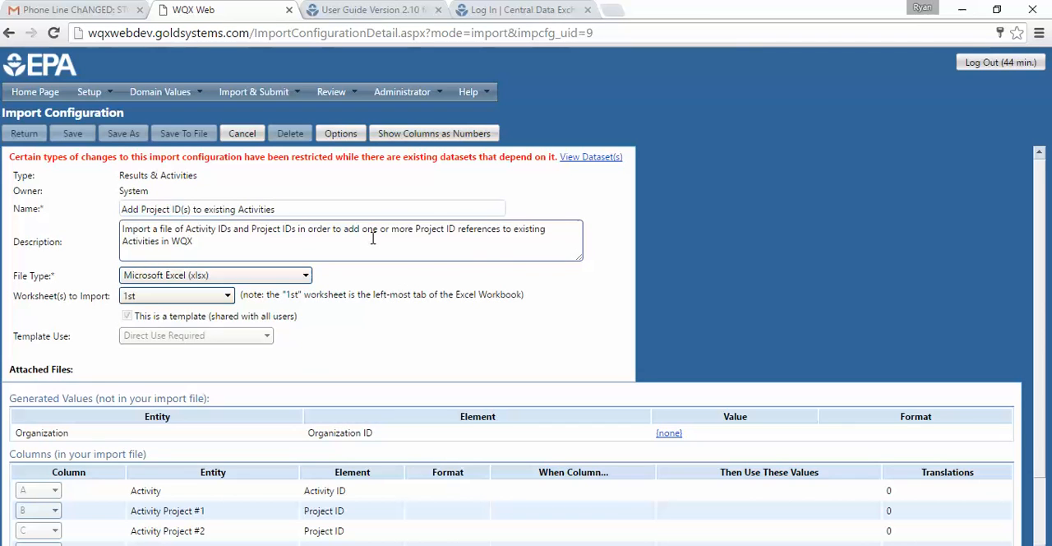
click(593, 157)
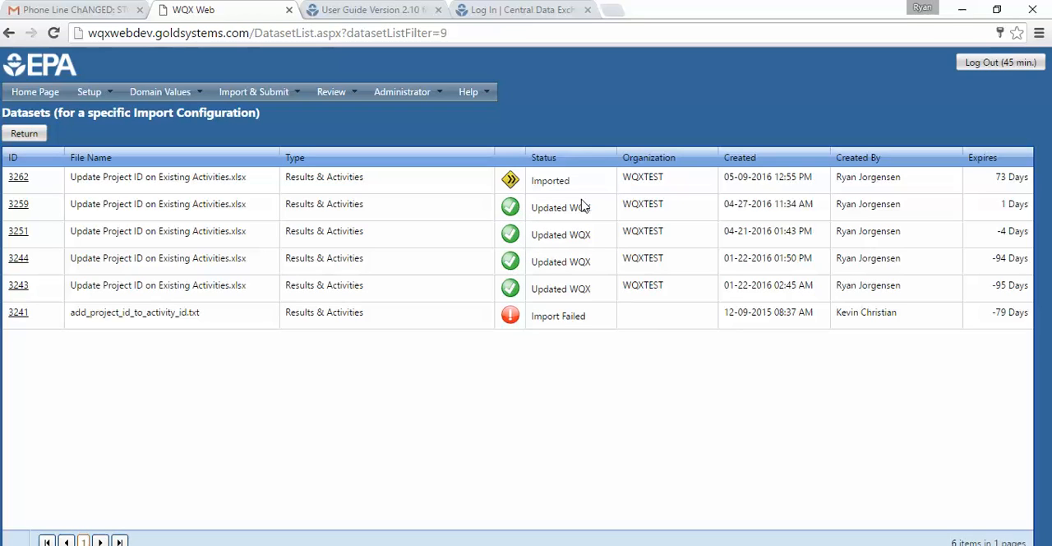
click(18, 177)
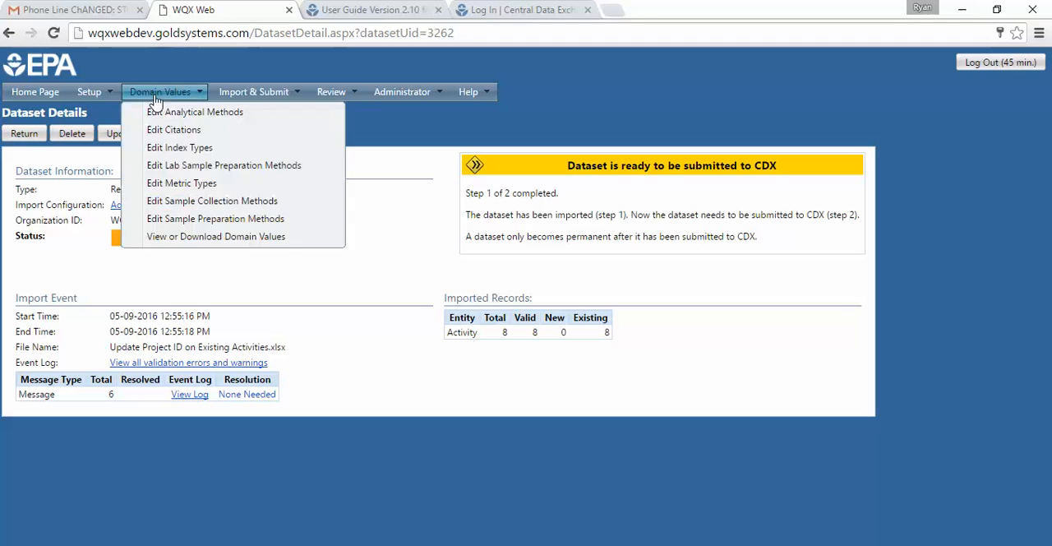
- Return to the import configurations list and open "WQX Web 2.6 New Features Test - Simple"
mouse_move(95, 92)
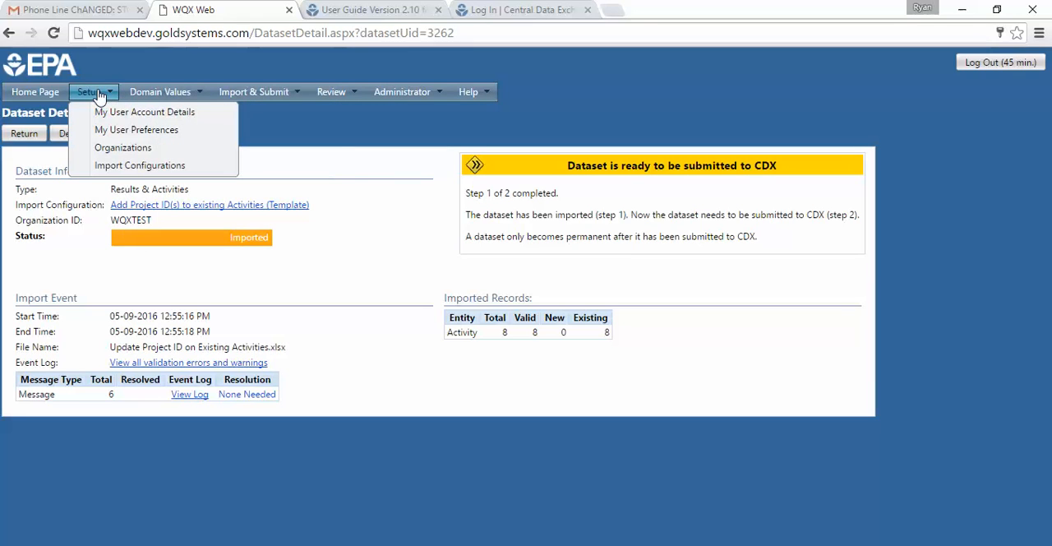
click(125, 167)
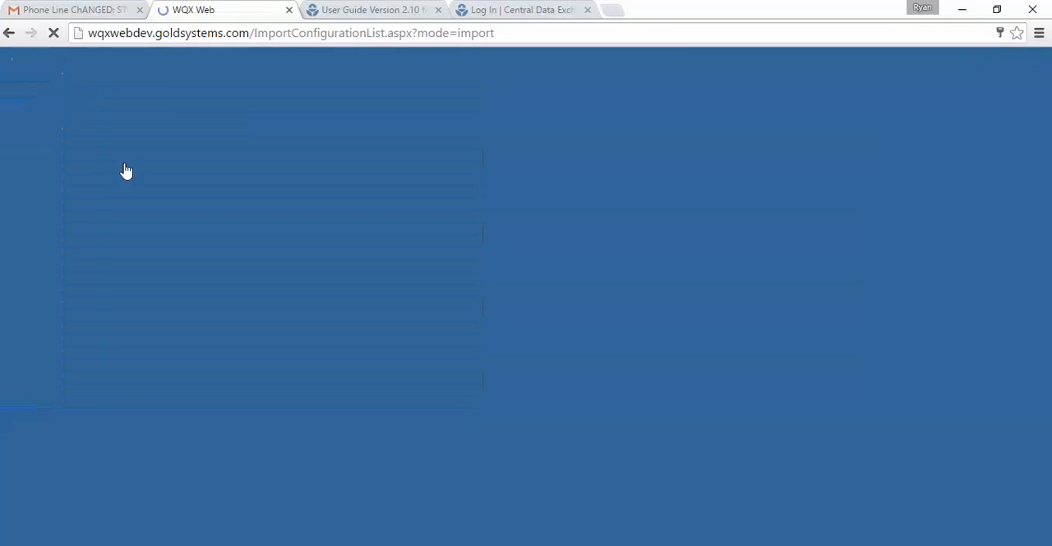
scroll(457, 325, down, 5)
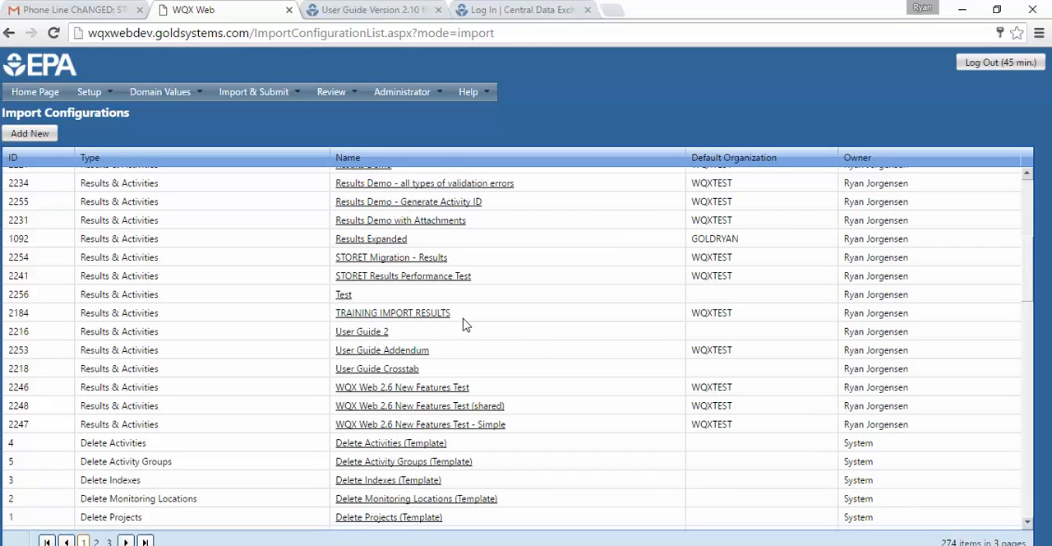
click(478, 426)
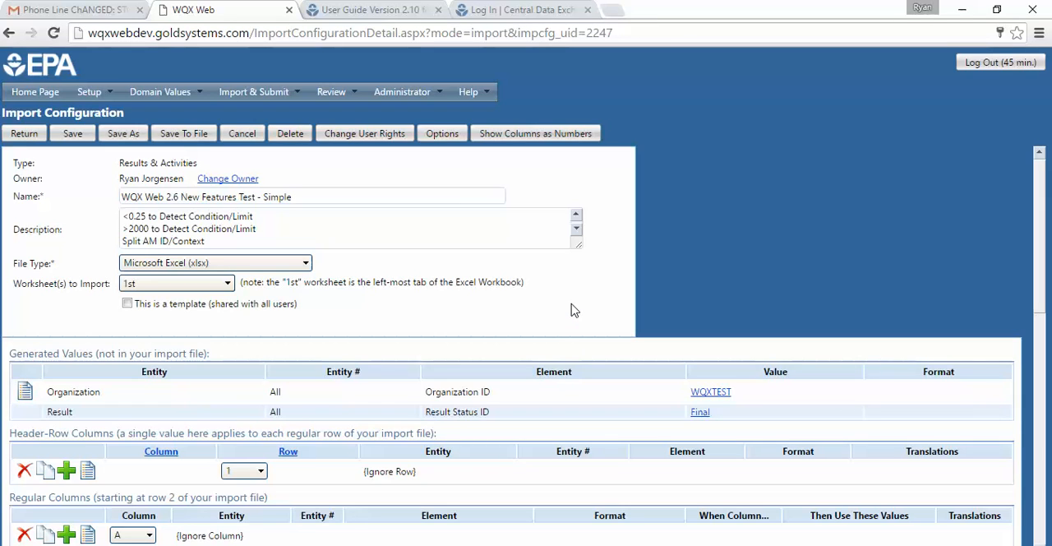
- Open the translations of column N, which holds the Result Detection Condition and Result Value elements
scroll(573, 309, down, 3)
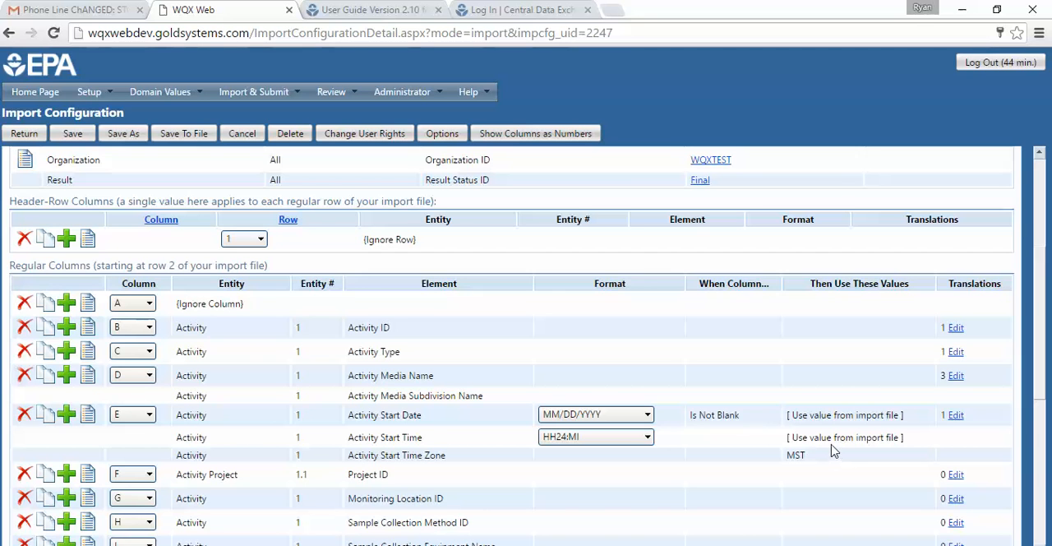
scroll(833, 458, down, 4)
scroll(833, 442, down, 1)
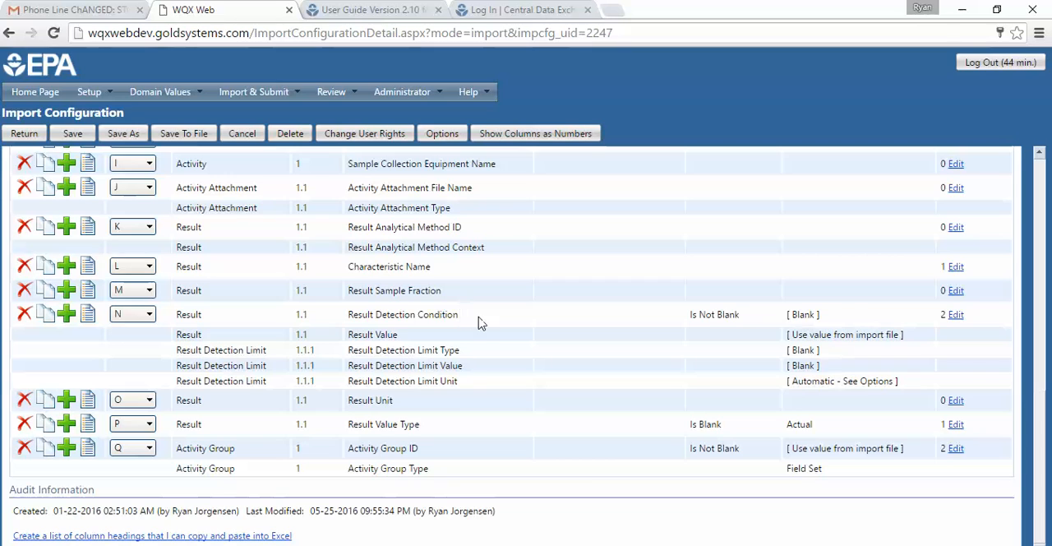
click(956, 316)
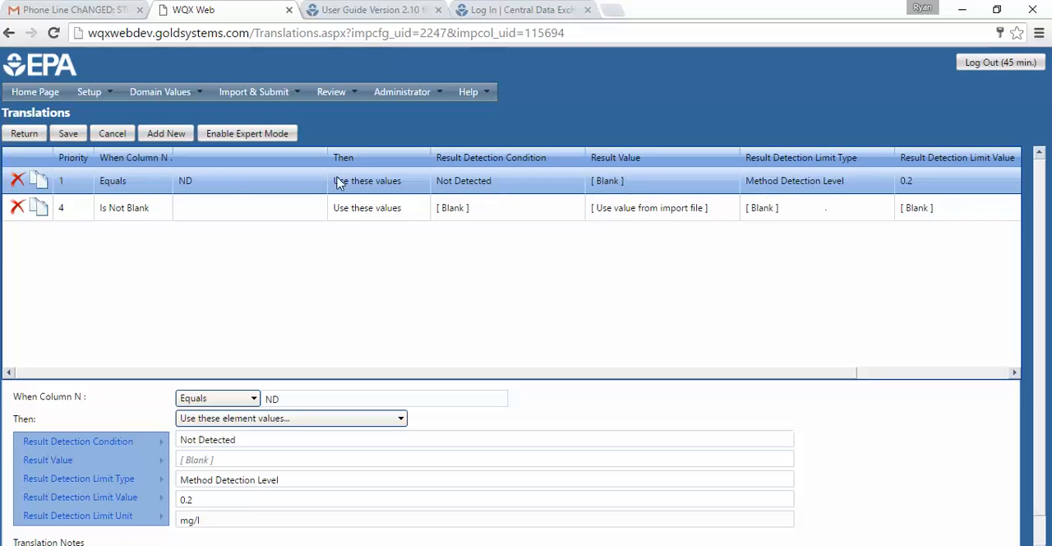
- Examine the conditions and element values of column N's existing "Is Not Blank" and "Equals ND" translations
click(82, 215)
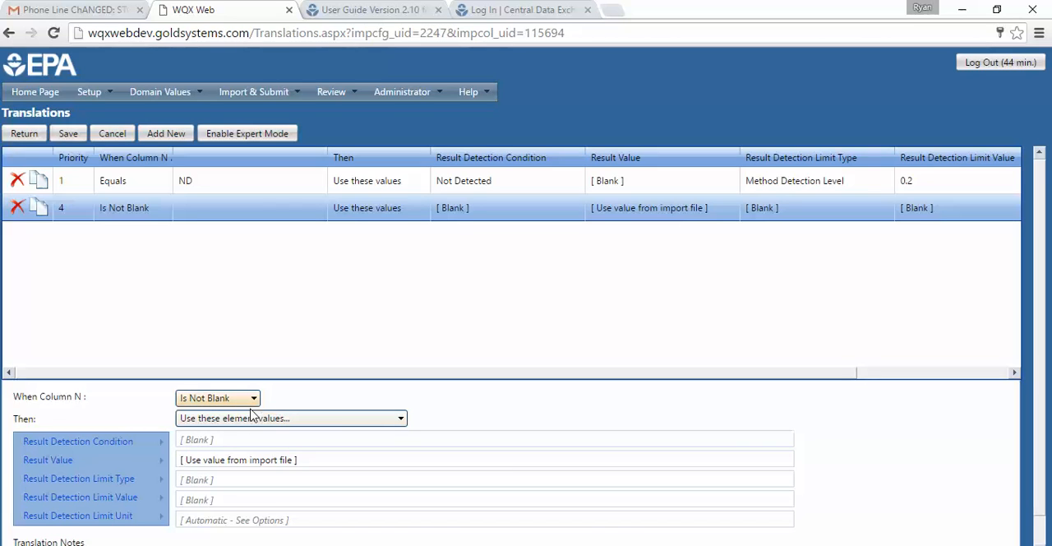
click(206, 442)
click(202, 185)
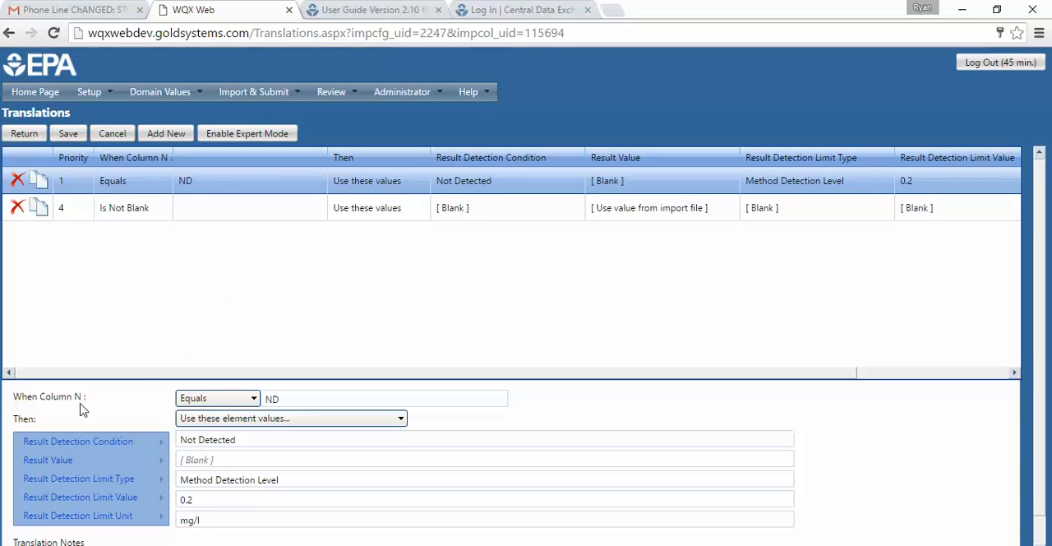
double_click(268, 400)
click(289, 399)
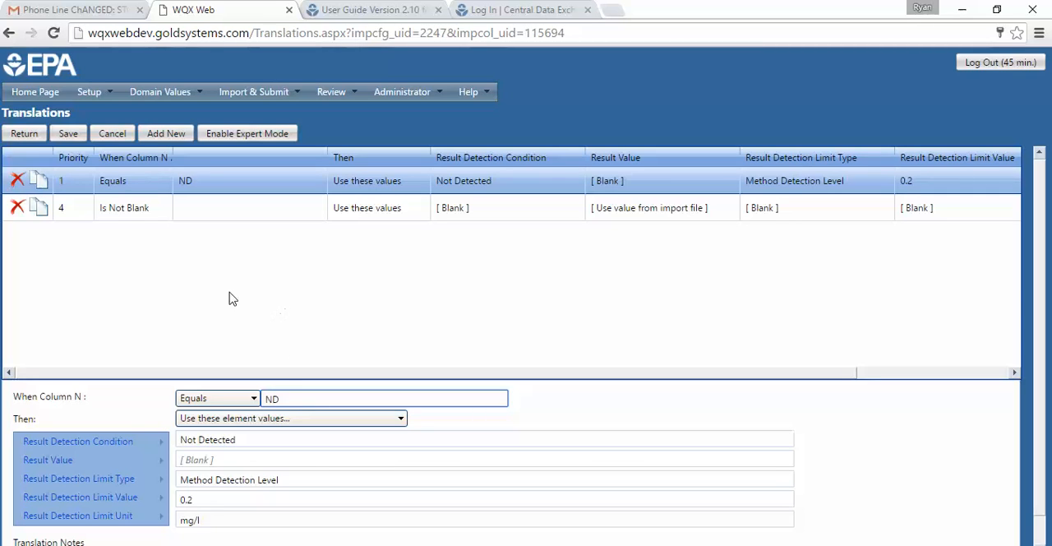
- Add a new translation for column N with the condition Is Blank
click(165, 138)
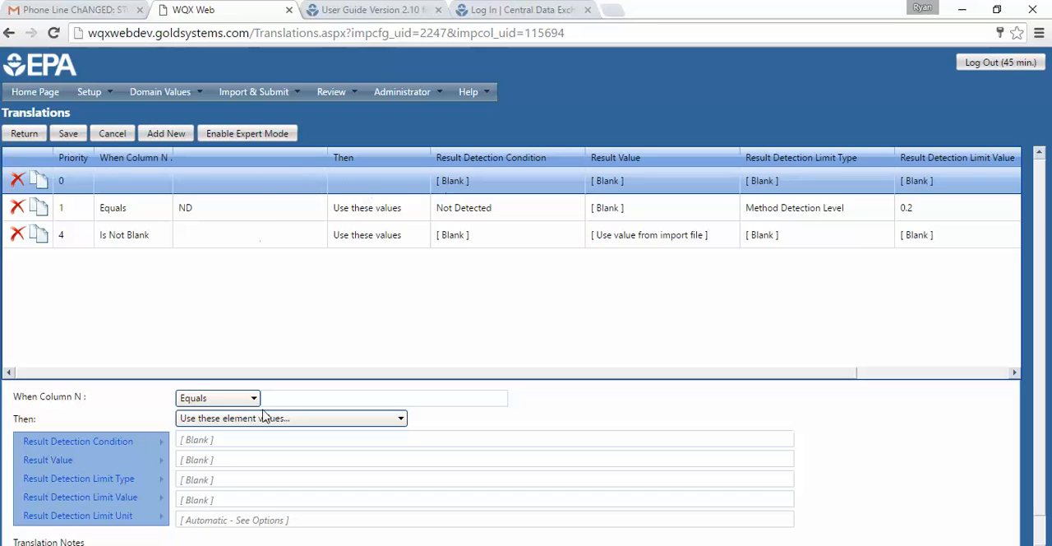
click(251, 440)
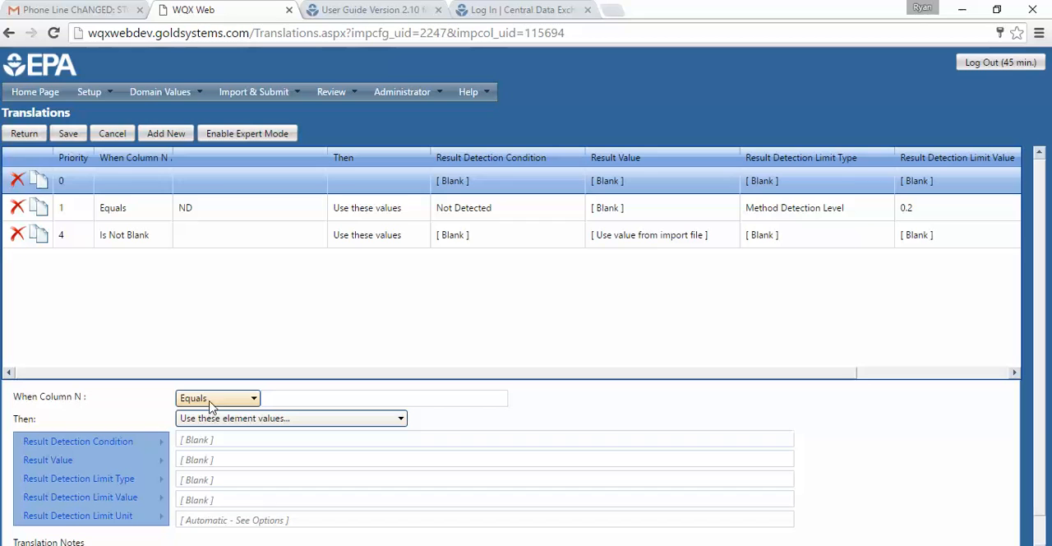
click(257, 398)
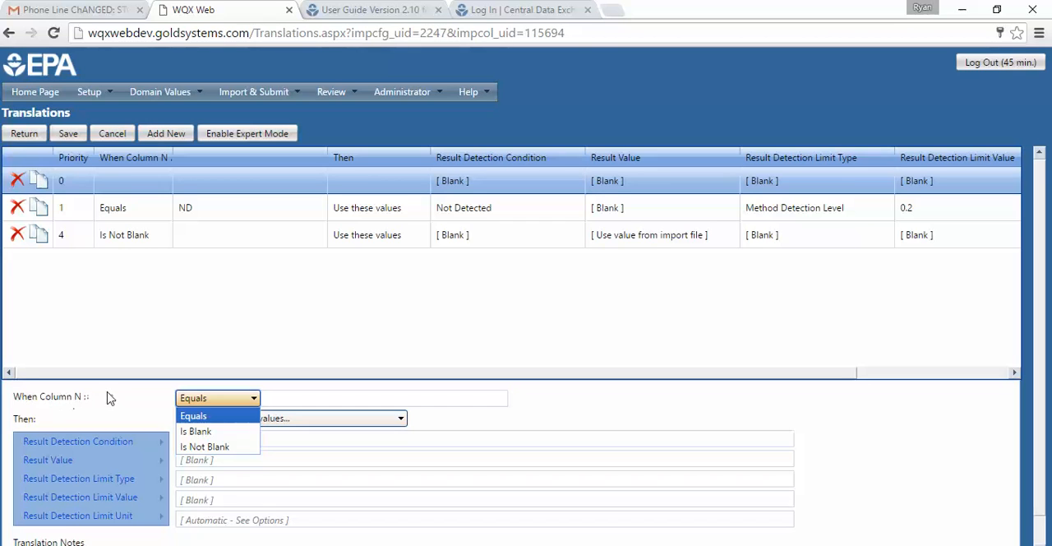
click(313, 399)
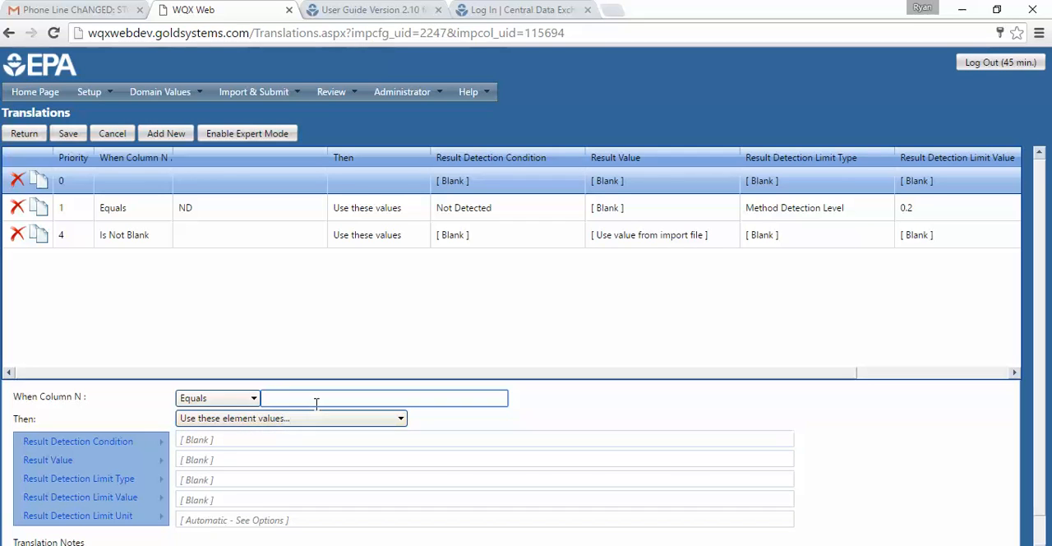
click(217, 398)
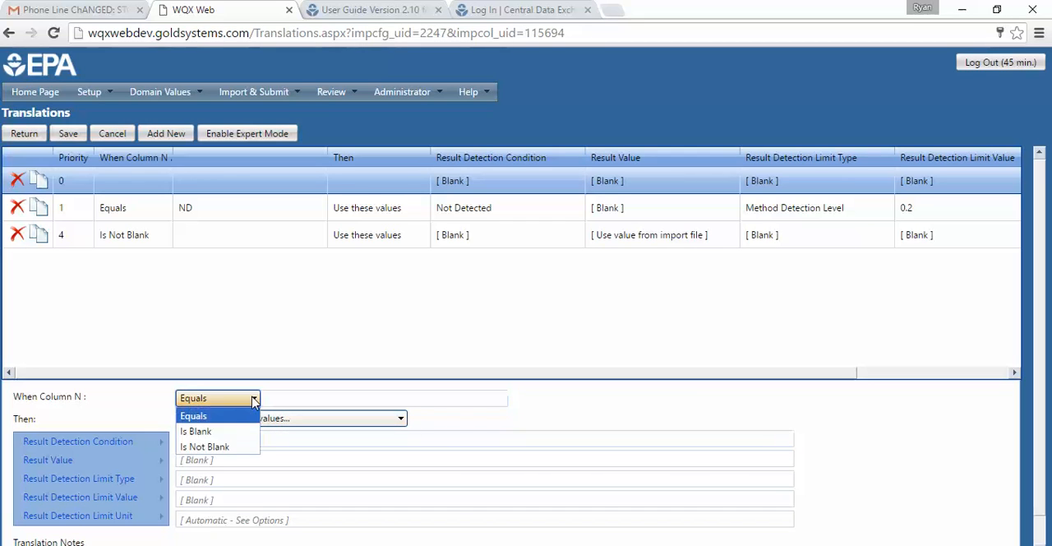
click(220, 431)
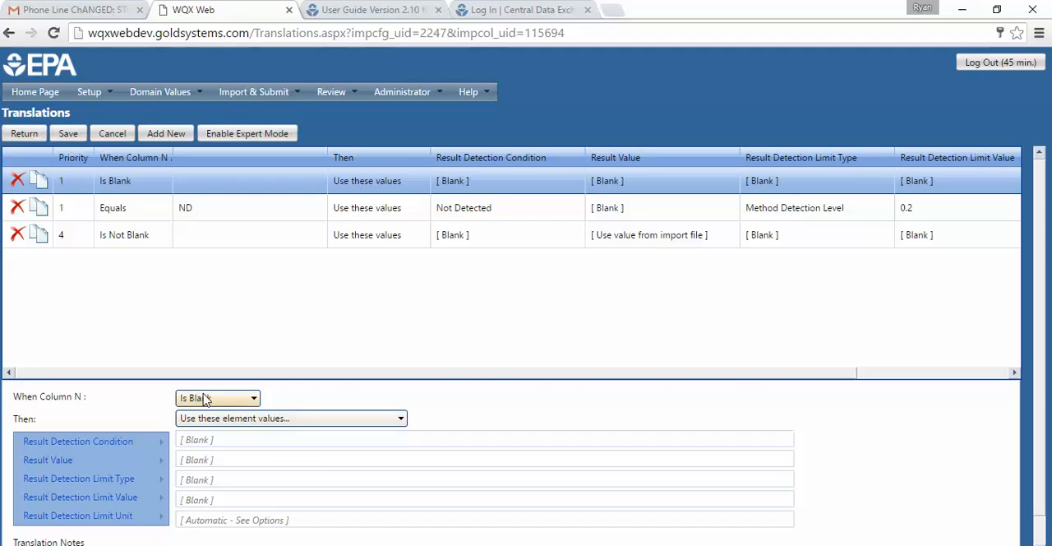
- Set the Result Detection Condition of the Is Blank translation to Below Reporting Limit
mouse_move(131, 441)
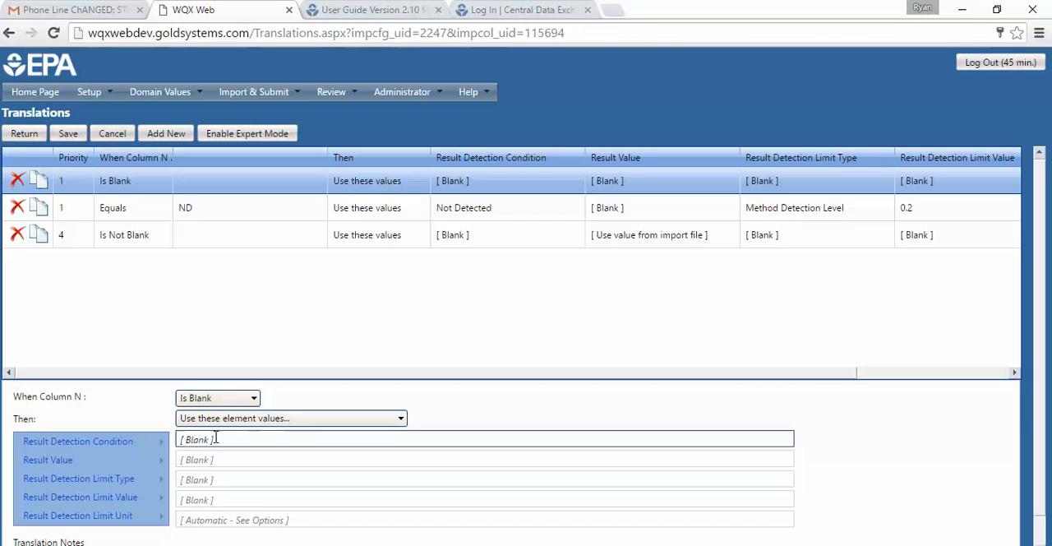
mouse_move(162, 446)
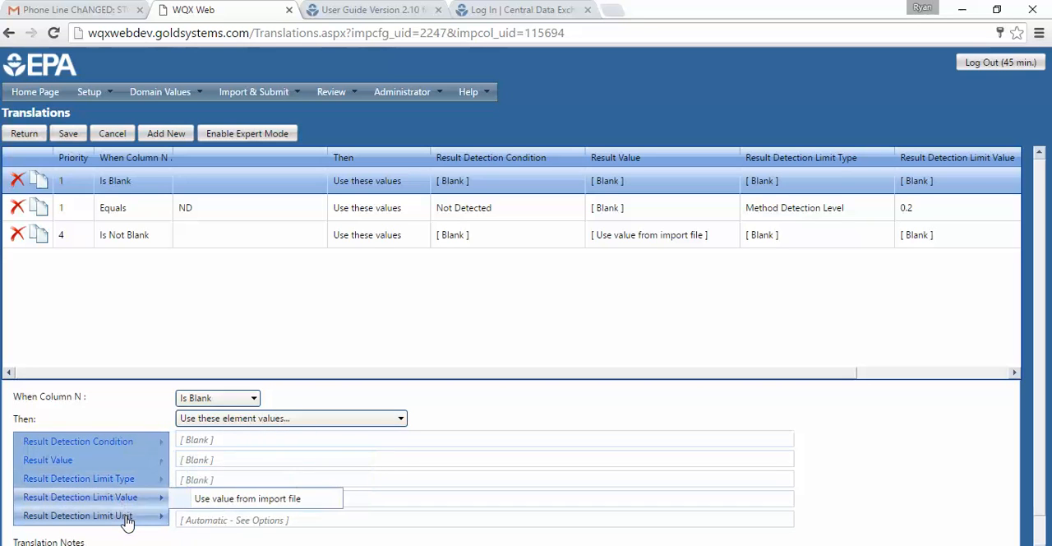
mouse_move(124, 502)
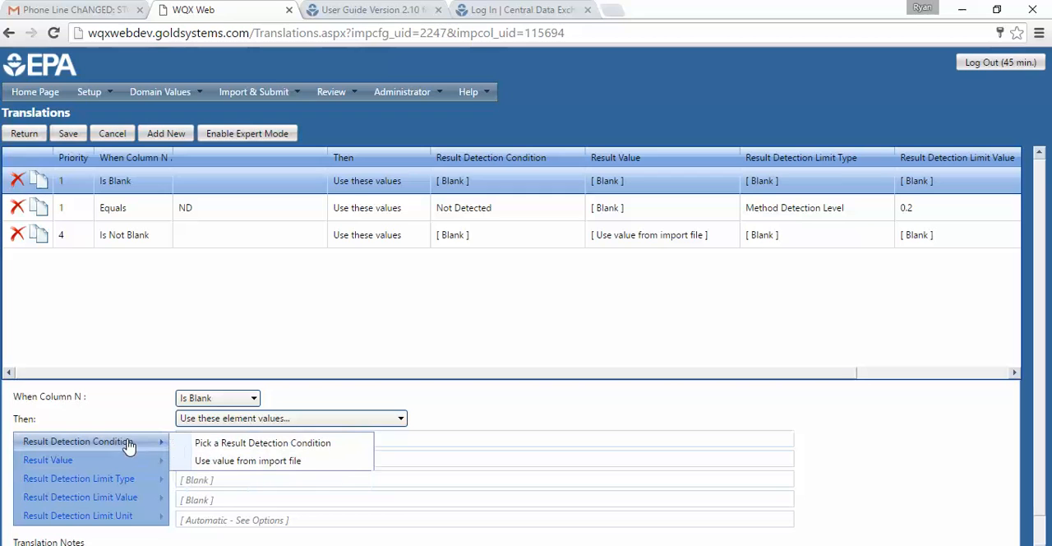
mouse_move(129, 467)
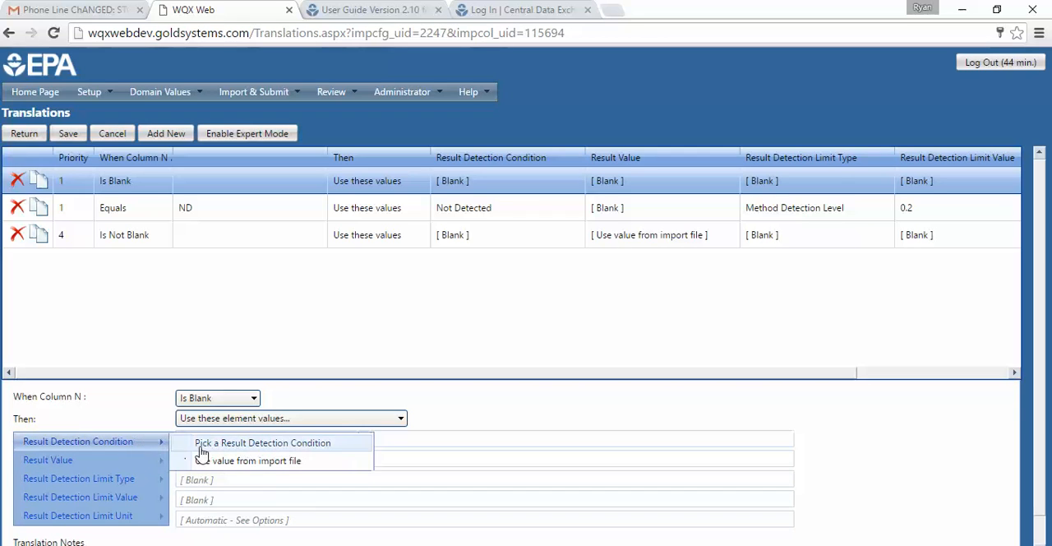
click(331, 444)
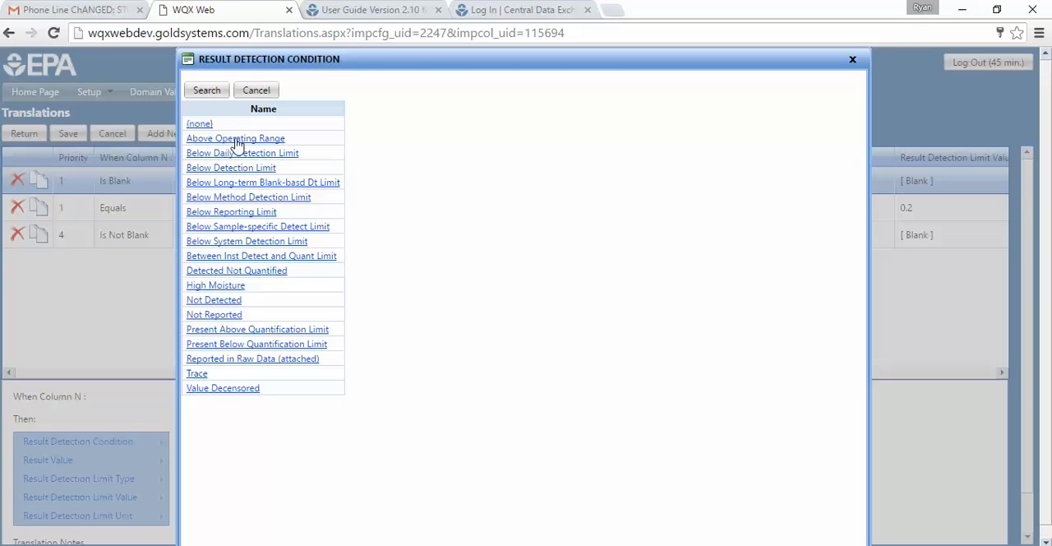
click(235, 215)
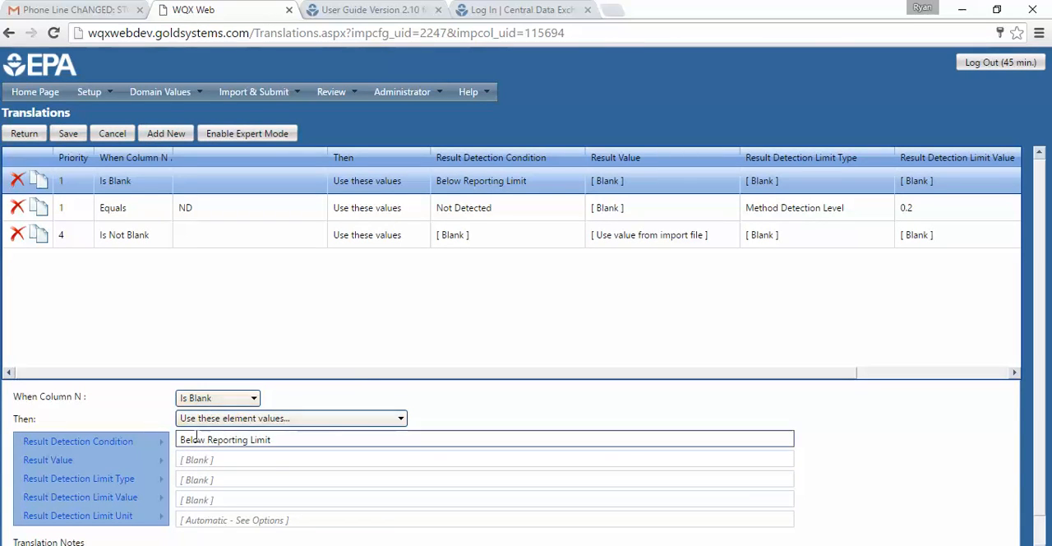
- Check the value options for the Is Blank translation's Result Value and detection limit elements, and compare with the ND translation's values
click(290, 457)
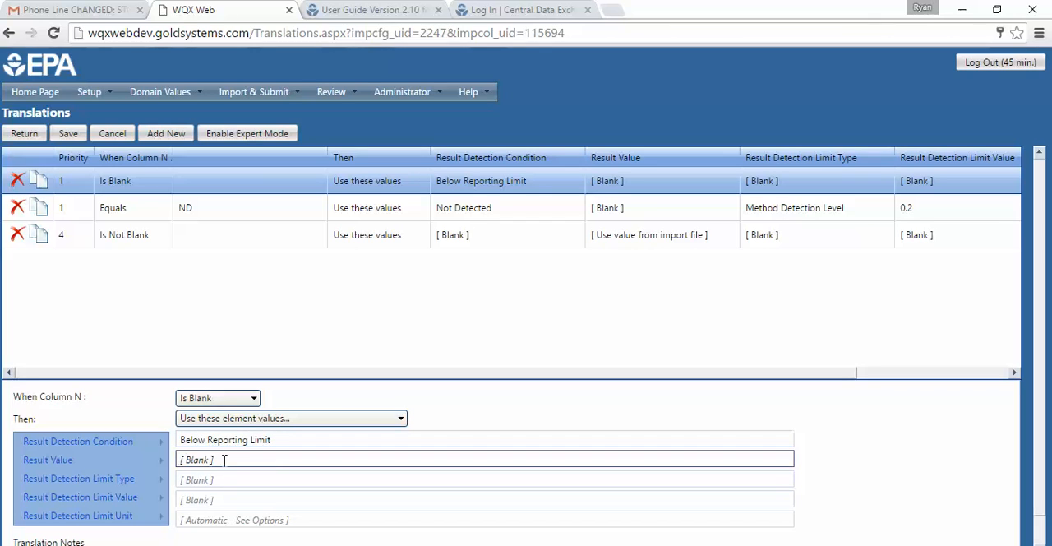
mouse_move(81, 460)
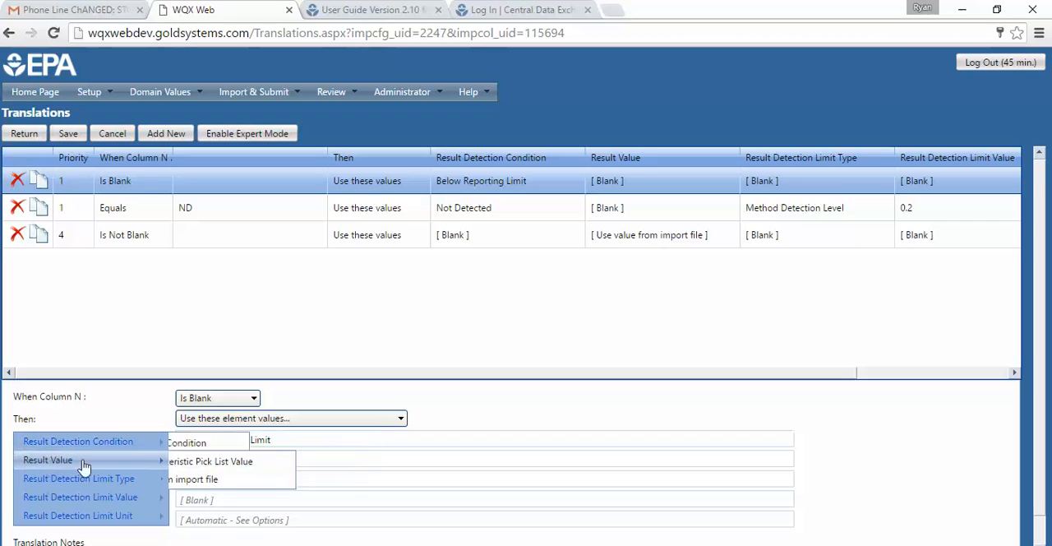
click(177, 481)
mouse_move(156, 485)
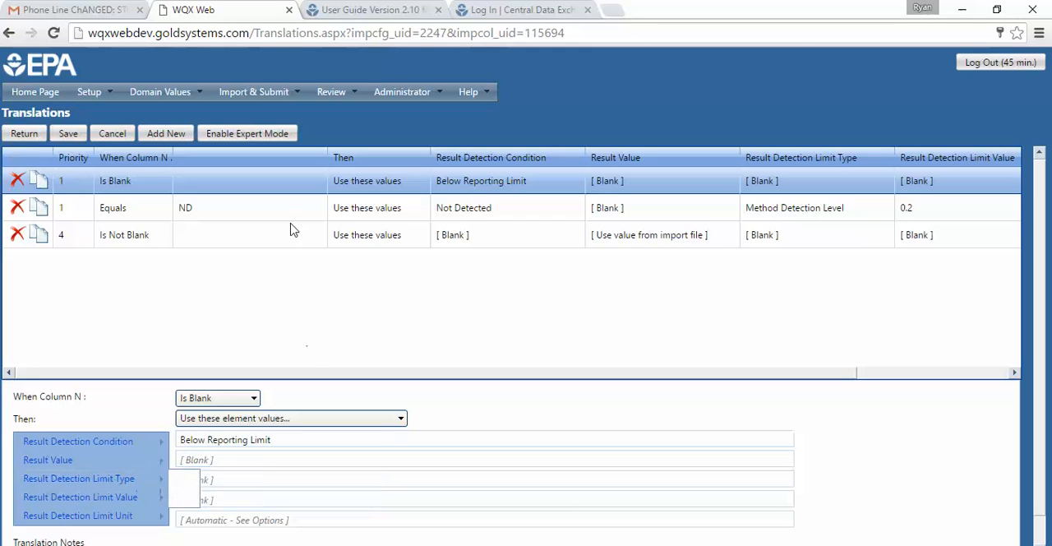
click(204, 215)
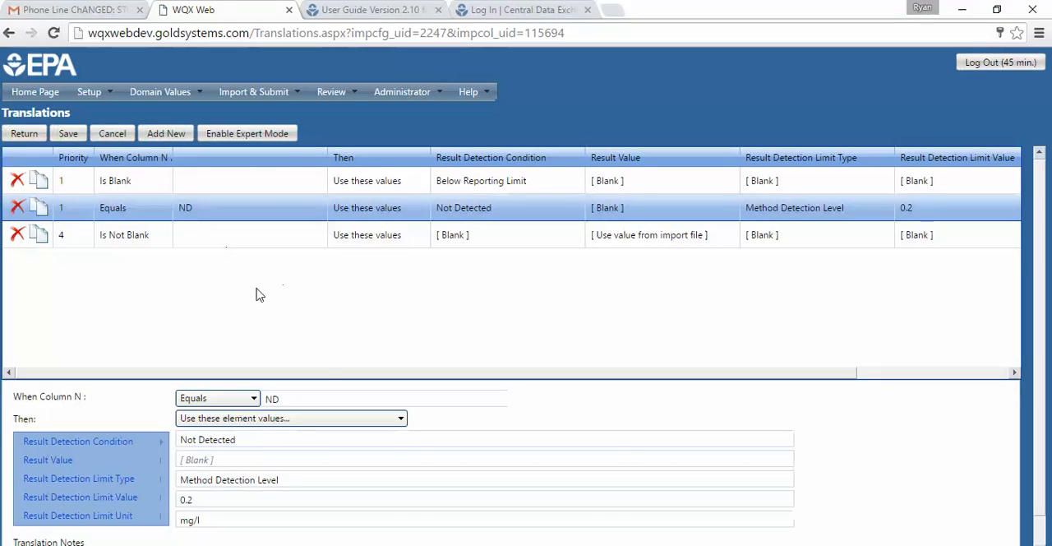
- Examine the ND translation of column N: its match value, condition options, and detection condition, result value and detection limit element values
click(271, 398)
double_click(271, 398)
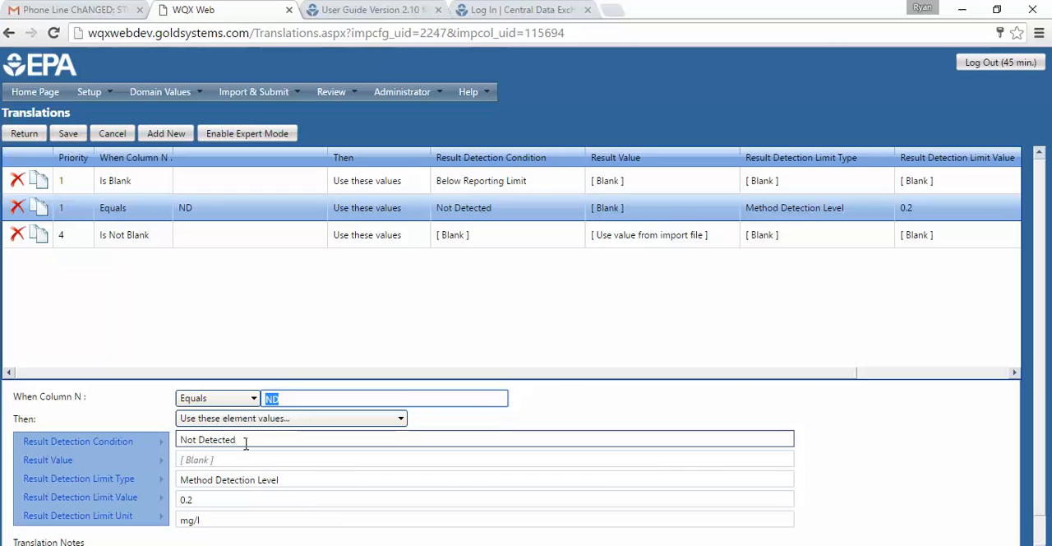
mouse_move(93, 445)
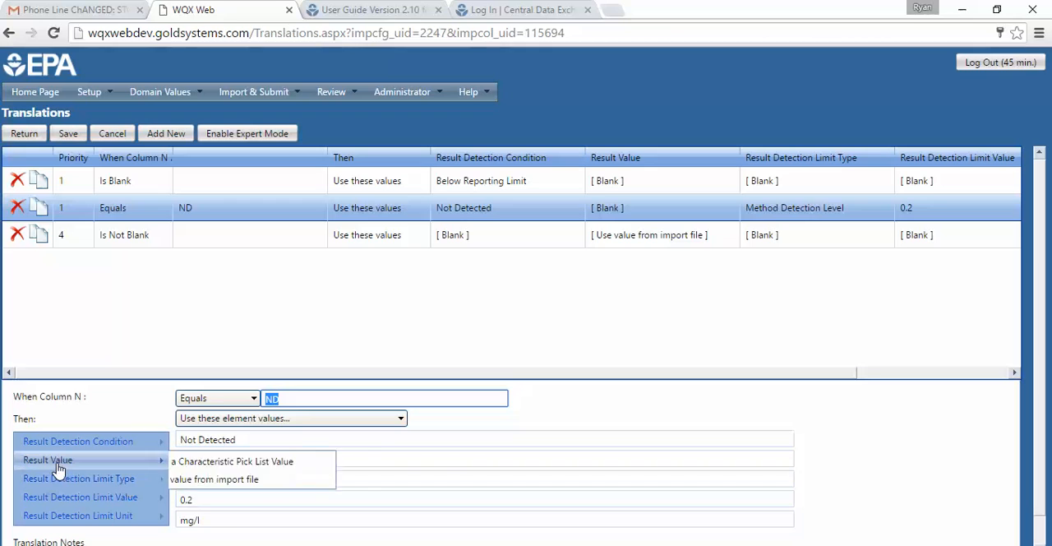
click(243, 462)
click(299, 480)
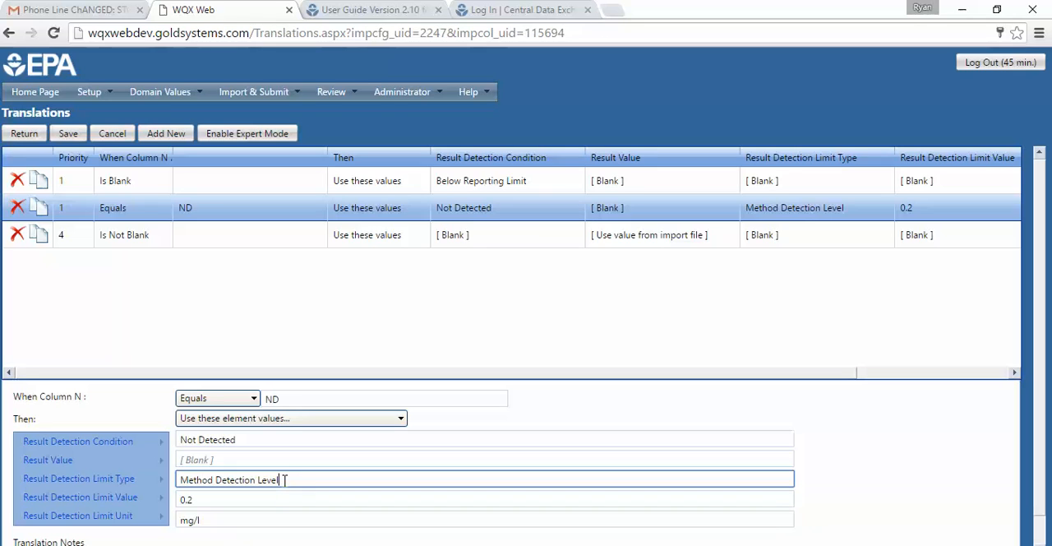
click(216, 500)
click(209, 521)
click(316, 498)
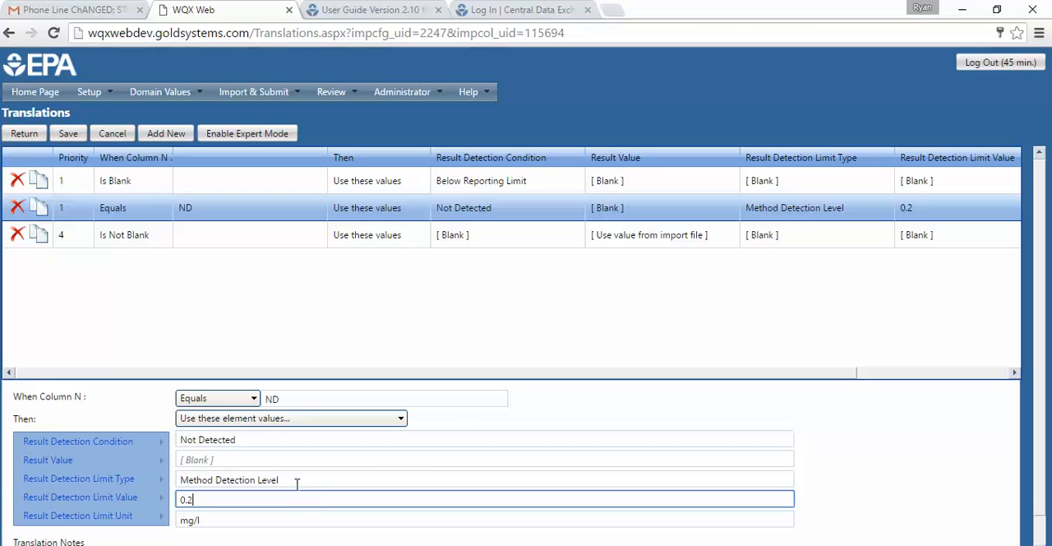
click(300, 397)
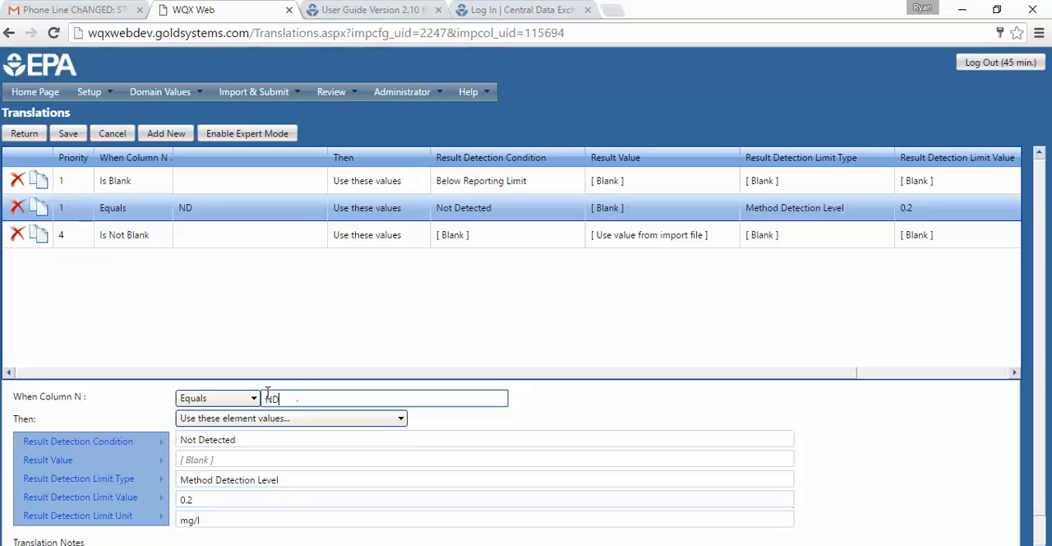
click(202, 397)
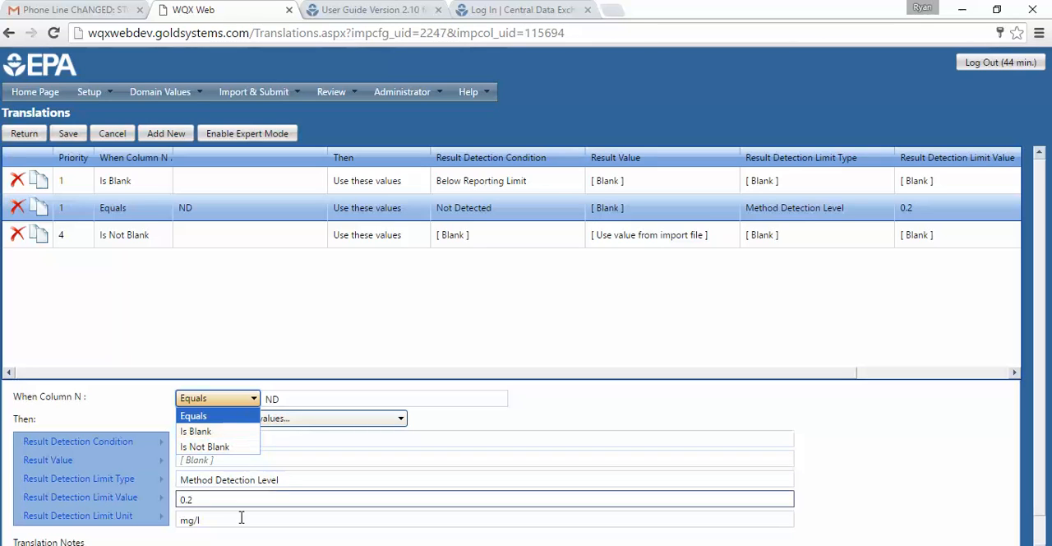
click(337, 500)
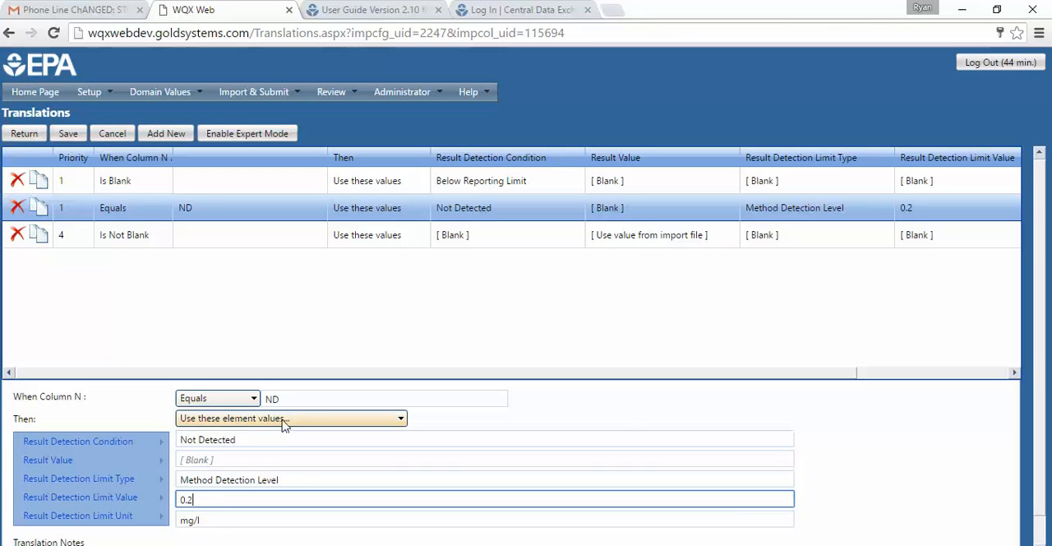
- Set the action of column N's Is Blank translation to Discard Result
click(205, 189)
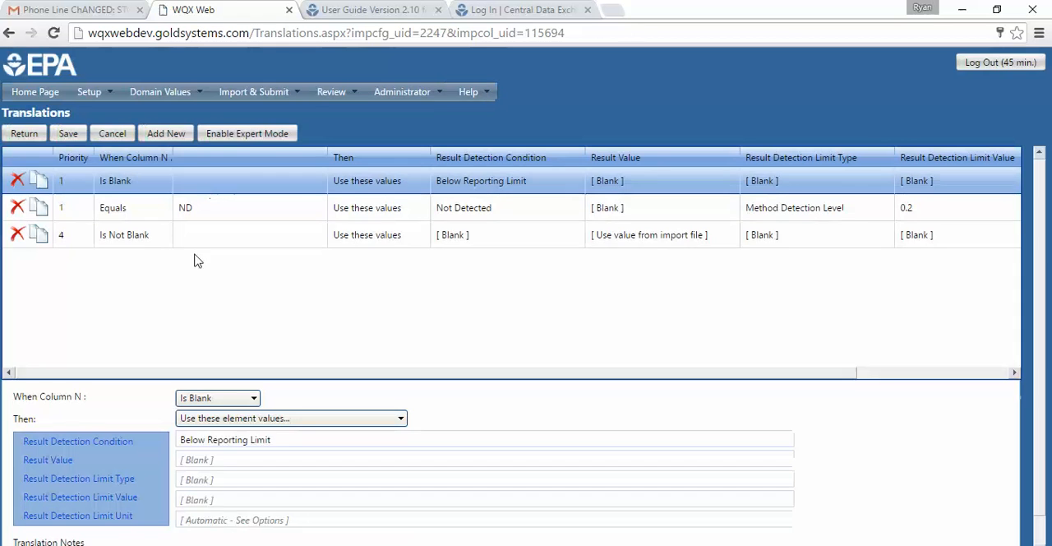
click(240, 419)
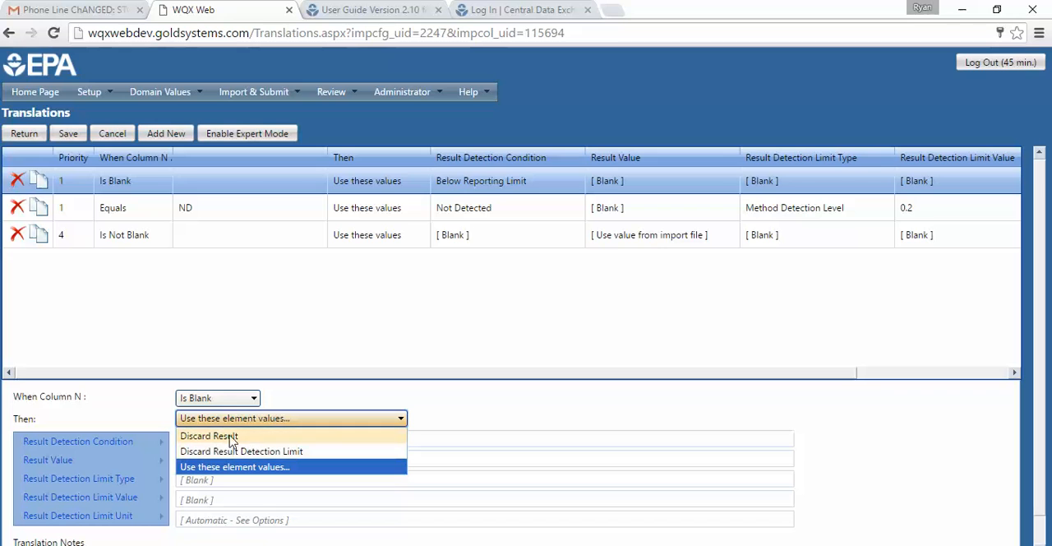
click(238, 437)
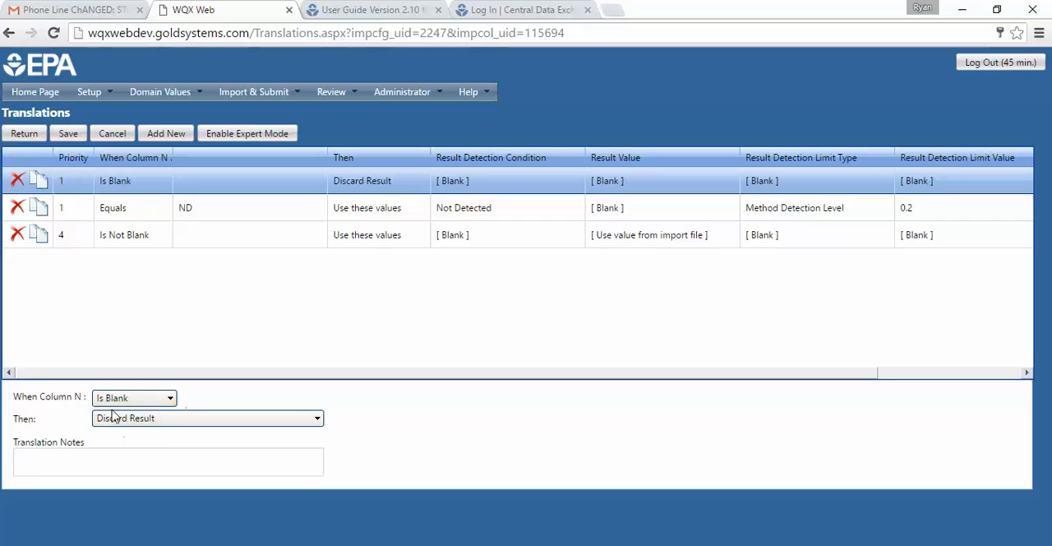
- Change the Is Blank translation's condition to Equals 9999999 and its action to use element values
click(170, 399)
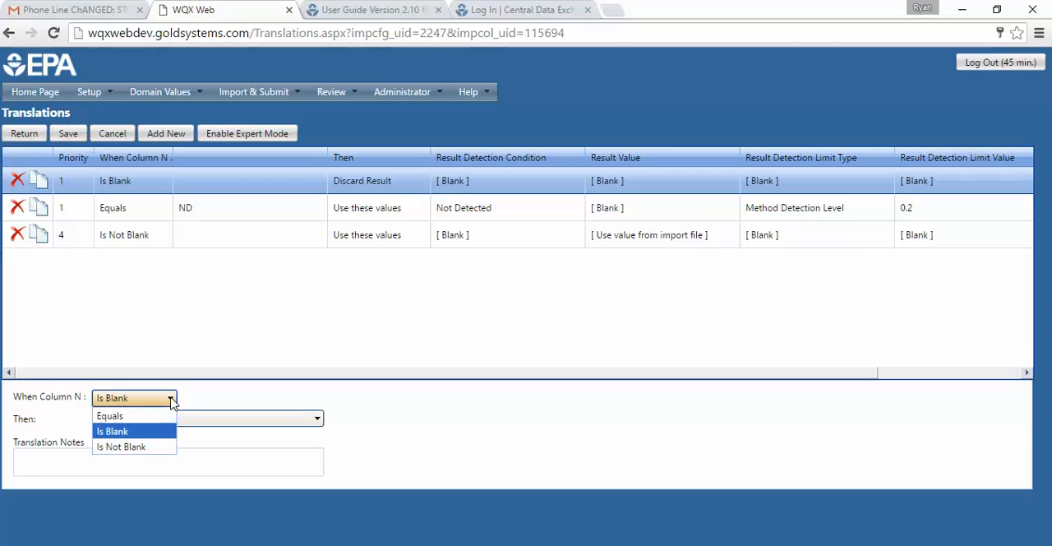
click(143, 416)
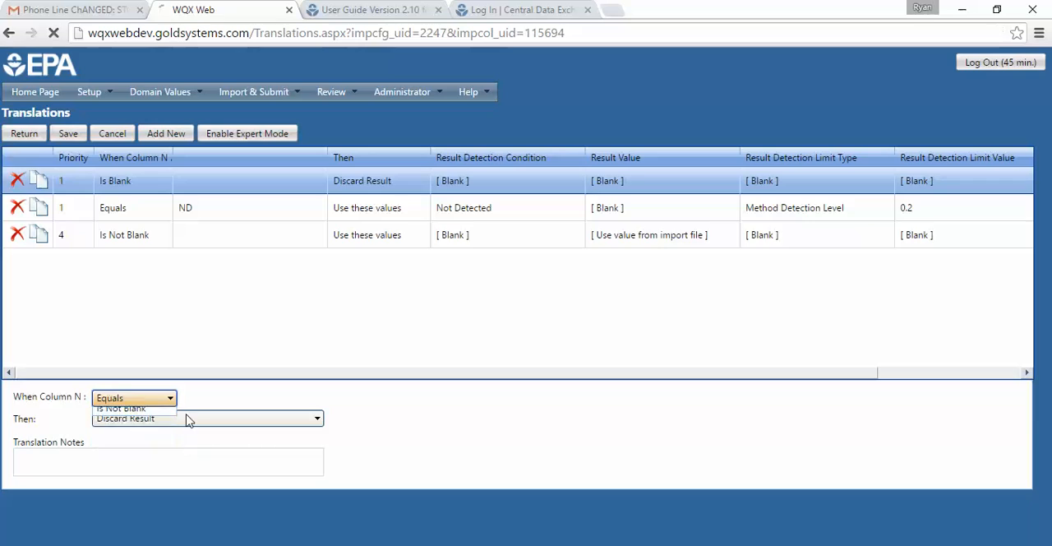
drag(214, 393, 171, 403)
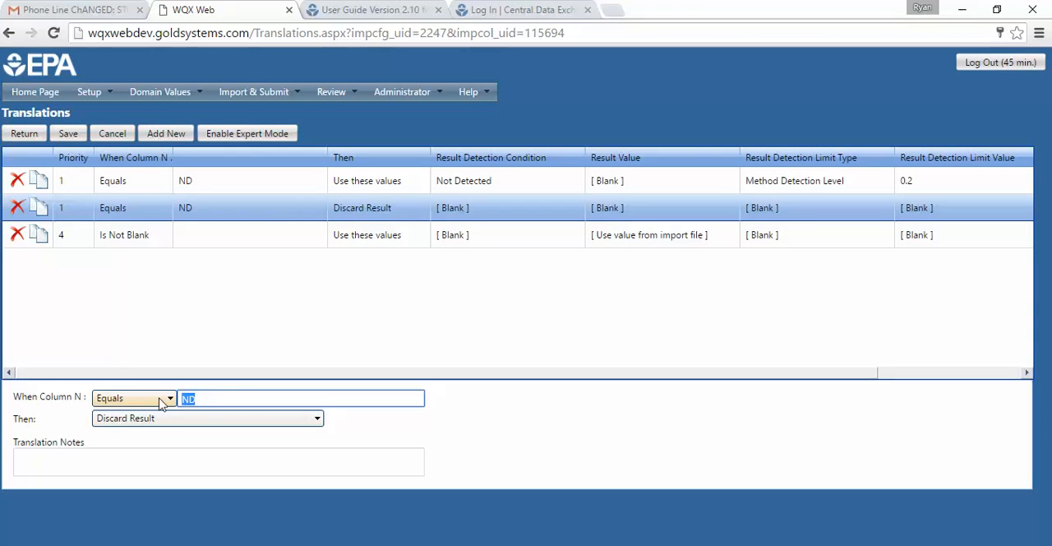
text(9999999)
click(185, 418)
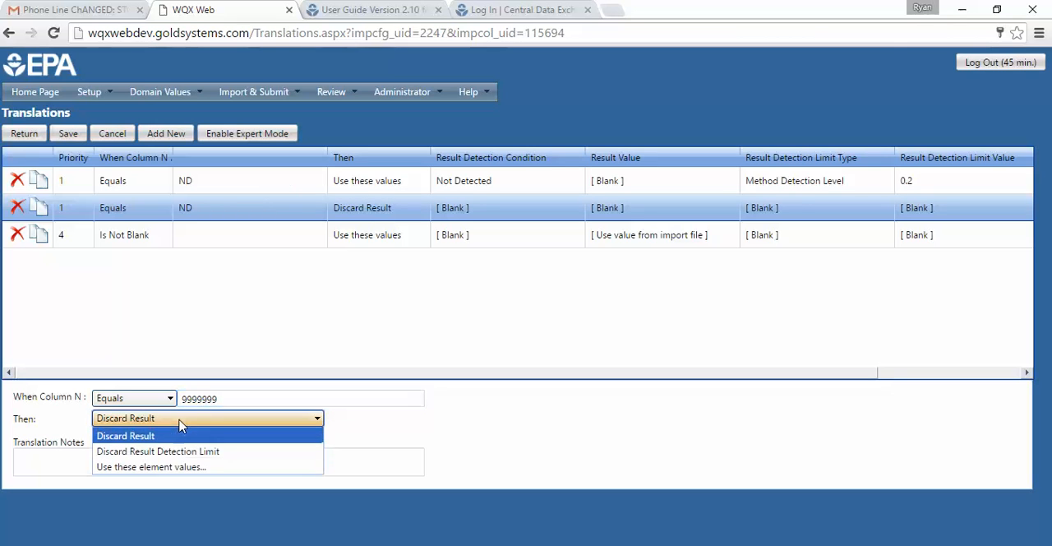
click(150, 466)
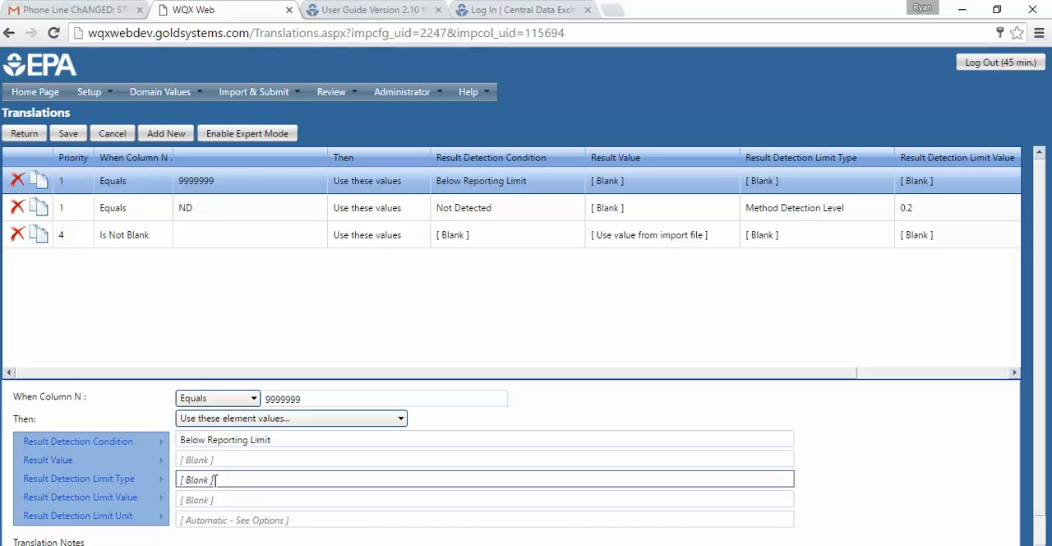
- Try entering the free text "dsafasdfasdf" as the 9999999 translation's Result Detection Limit Type, and erase it
click(263, 480)
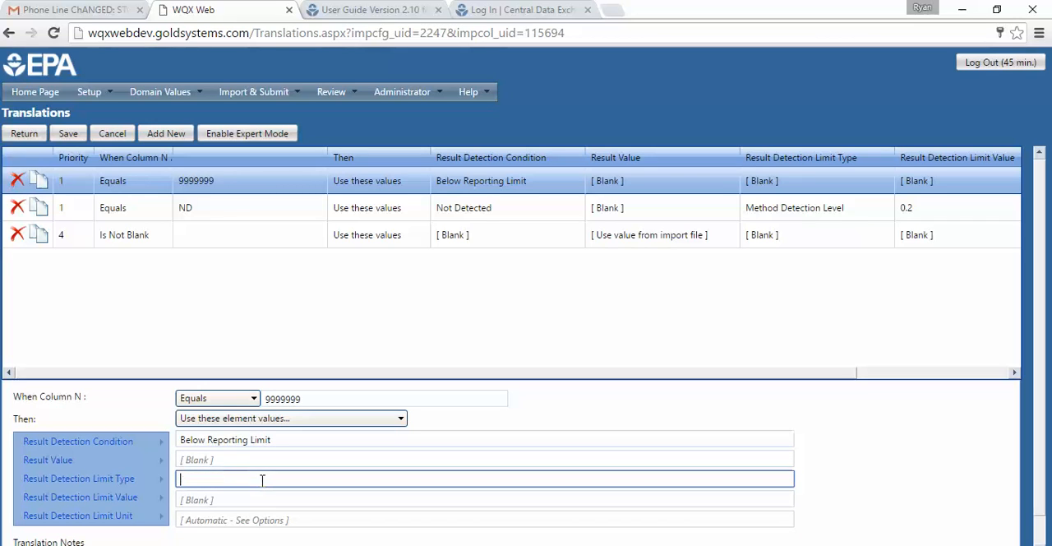
text(dsafasdfasdf)
key(BackSpace)
key(BackSpace)
key(BackSpace)
key(BackSpace)
key(BackSpace)
key(BackSpace)
key(BackSpace)
key(BackSpace)
key(BackSpace)
key(BackSpace)
key(BackSpace)
key(BackSpace)
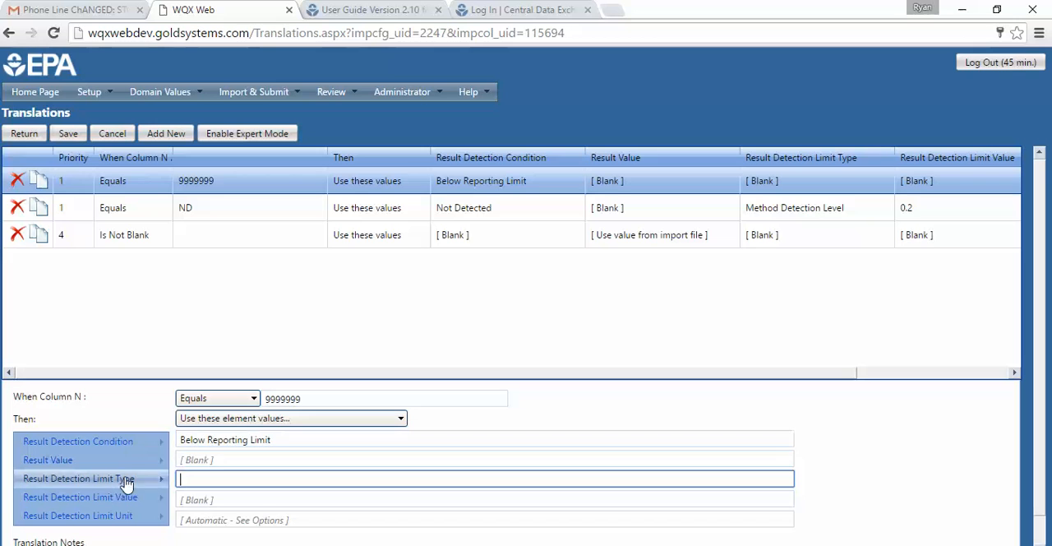
- Pick Instrument Detection Level as the 9999999 translation's Result Detection Limit Type, and cancel the translation changes
mouse_move(125, 479)
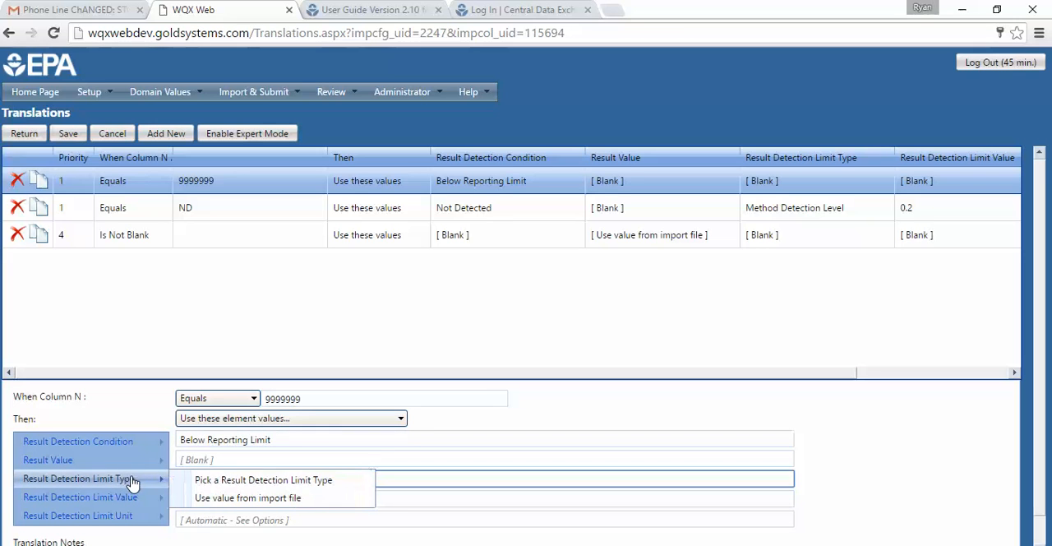
click(286, 481)
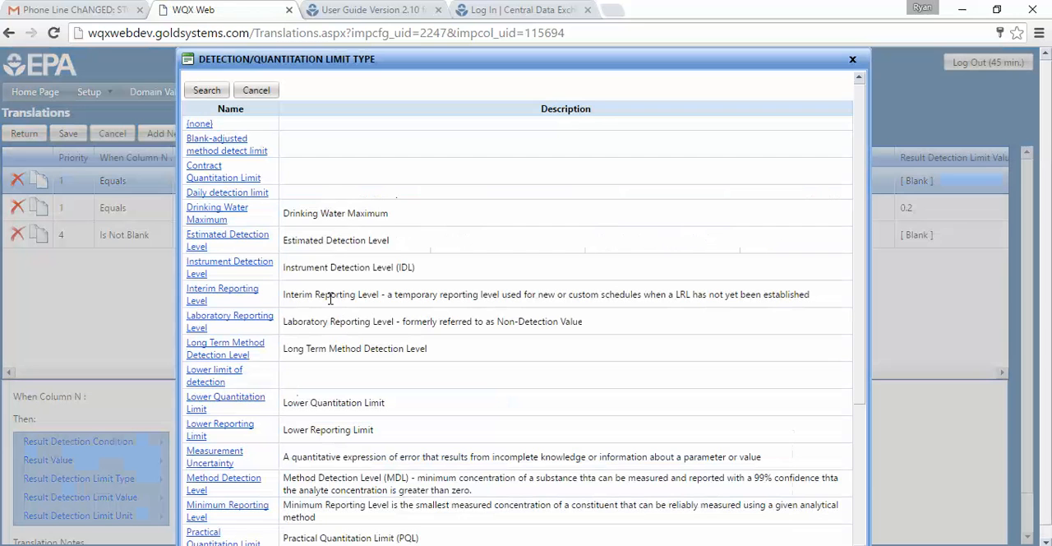
click(198, 274)
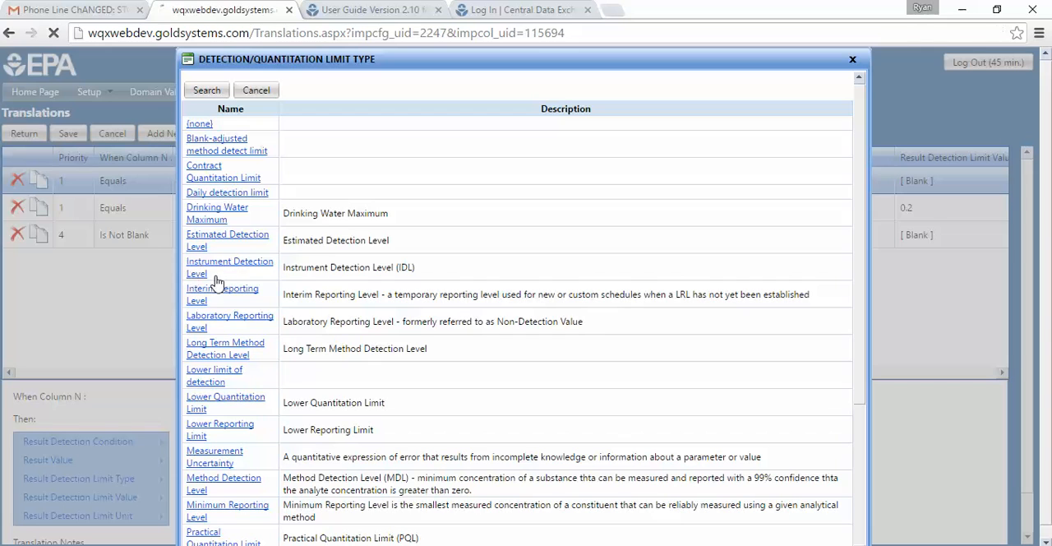
click(324, 477)
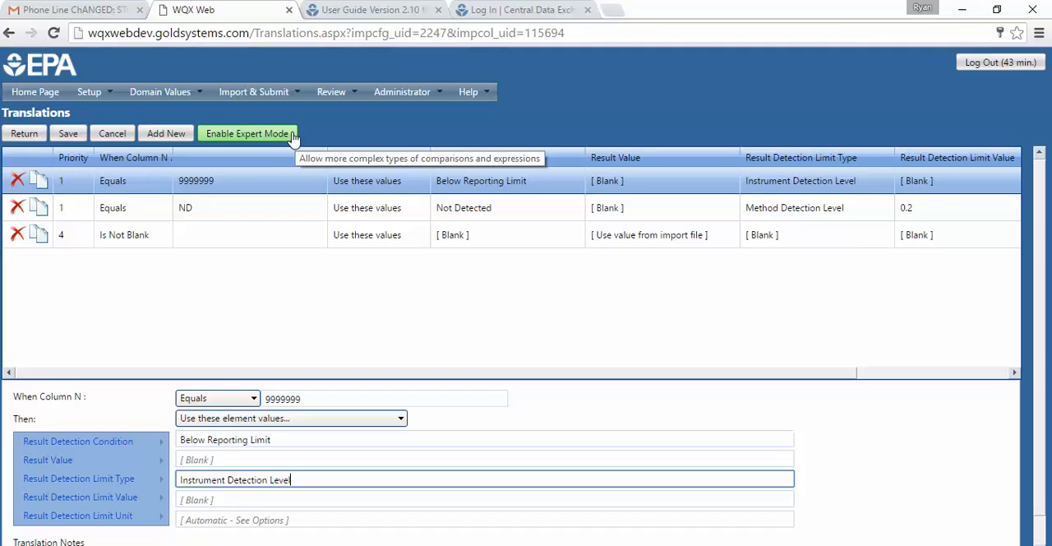
click(111, 135)
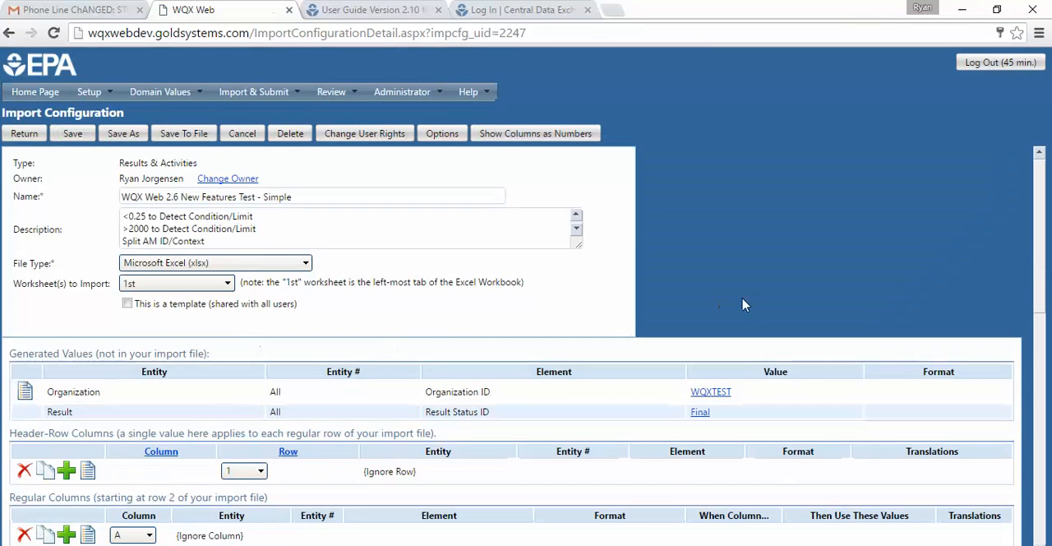
- Examine the conditions and generated values shown for the regular columns, especially column P's Result Value Type and column N's Result Value
scroll(755, 304, down, 5)
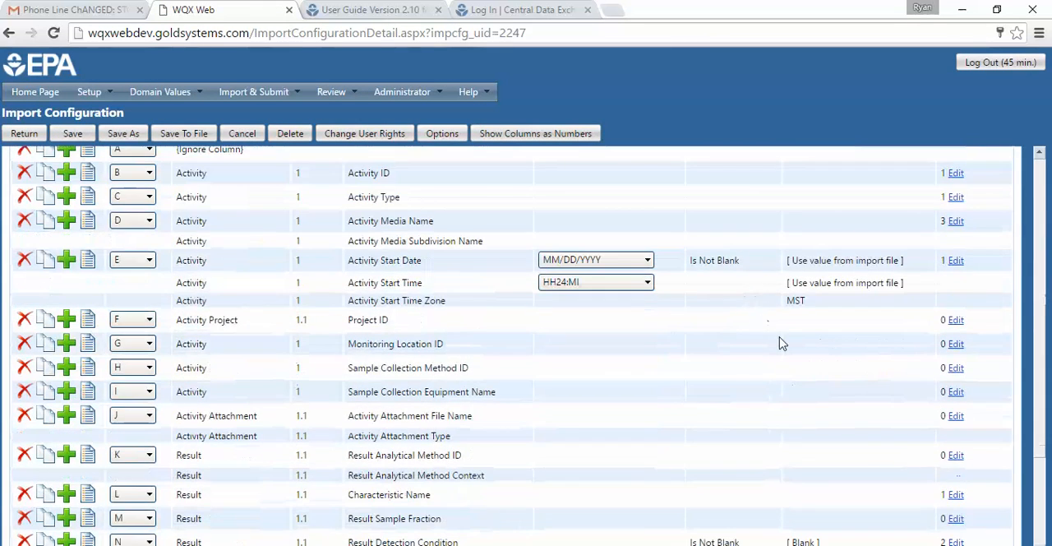
scroll(868, 342, up, 1)
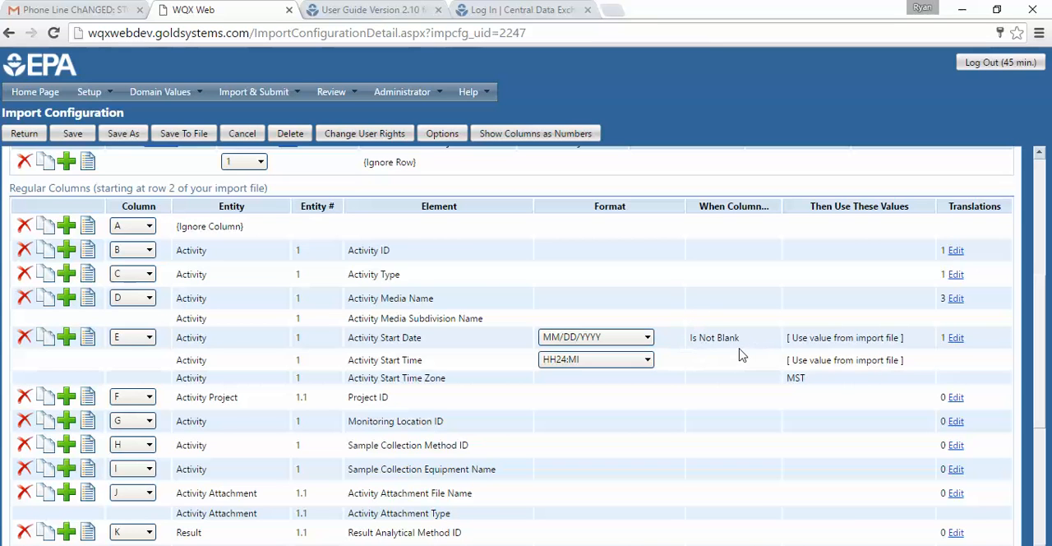
scroll(739, 353, down, 4)
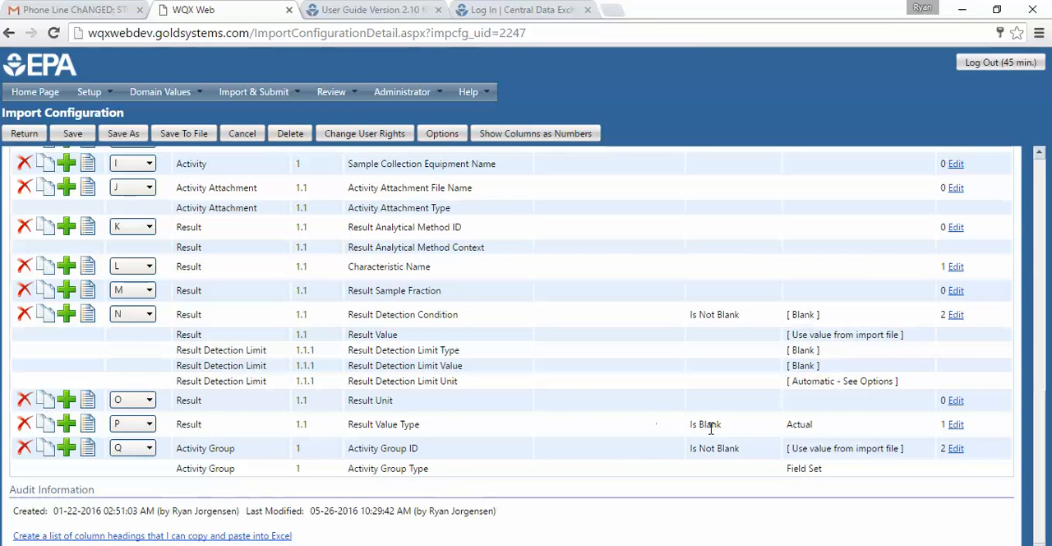
drag(825, 423, 786, 419)
click(839, 428)
drag(826, 427, 781, 425)
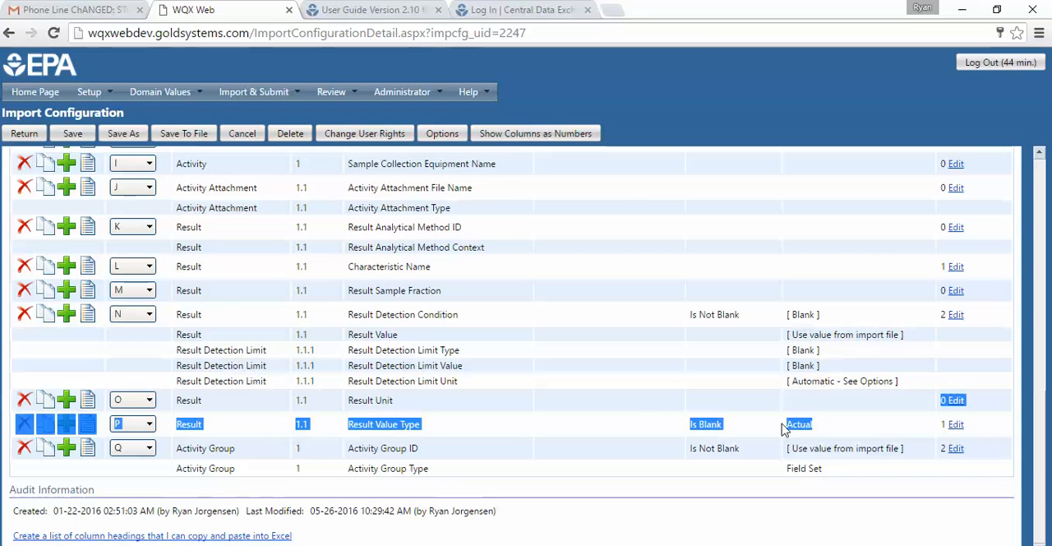
click(832, 436)
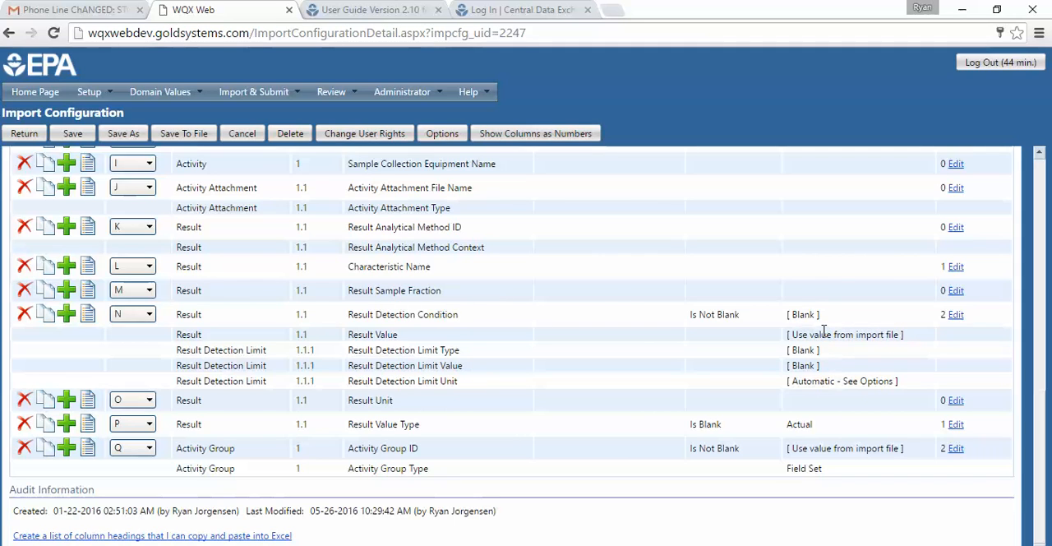
drag(788, 334, 915, 346)
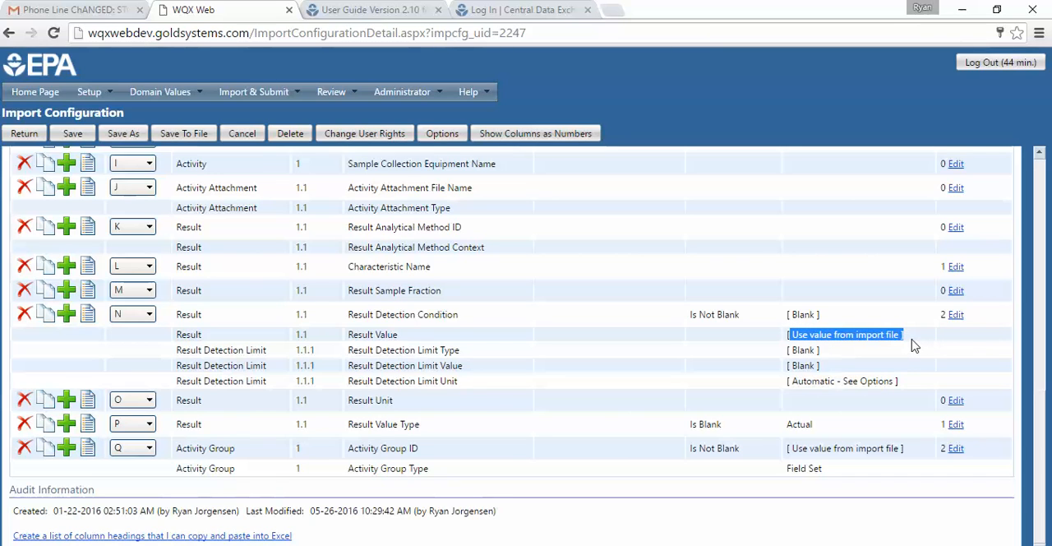
click(915, 346)
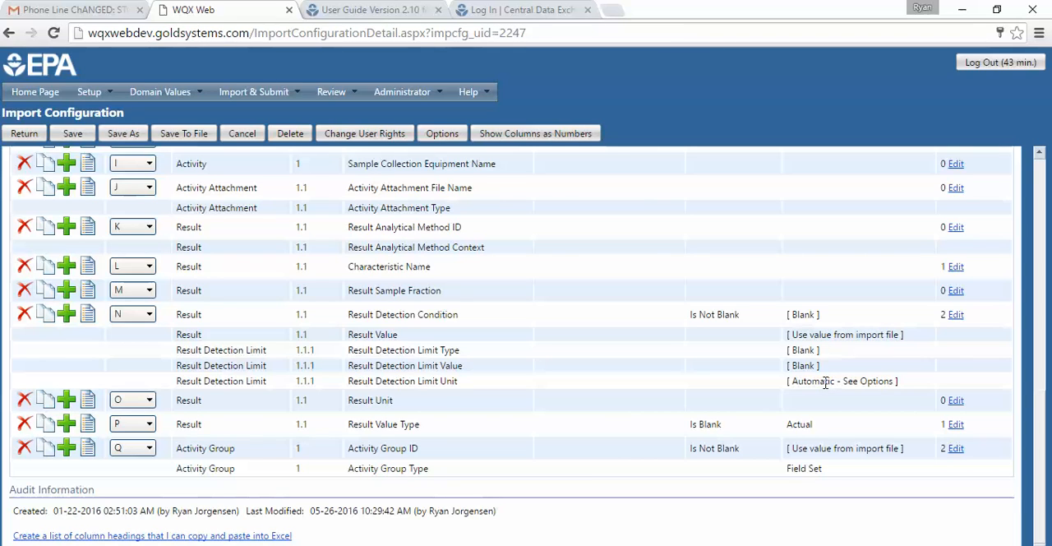
- Review the import configuration's options, including Populate Detection Limit Unit from Result Unit, and close them without changes
click(442, 133)
scroll(355, 404, down, 1)
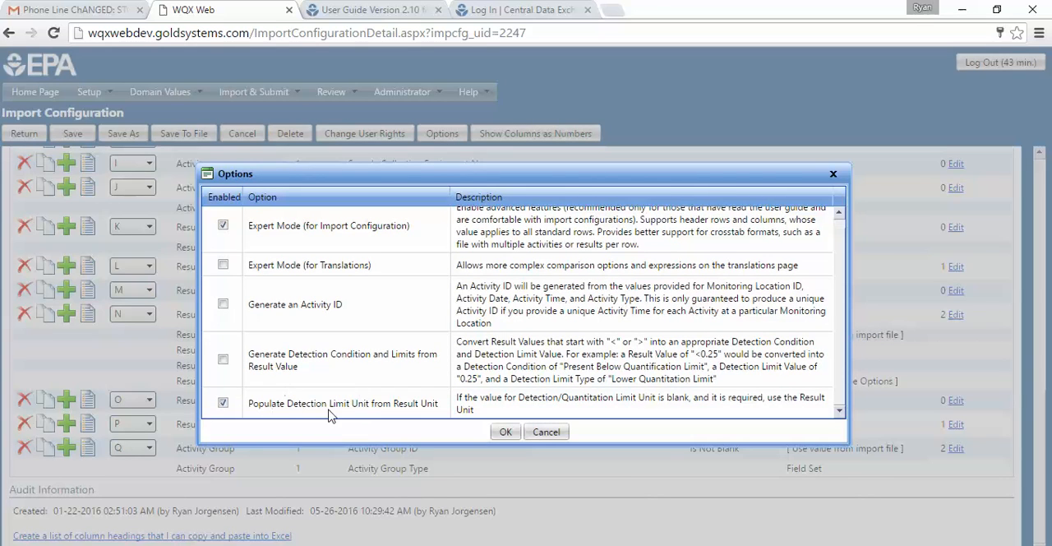
click(547, 432)
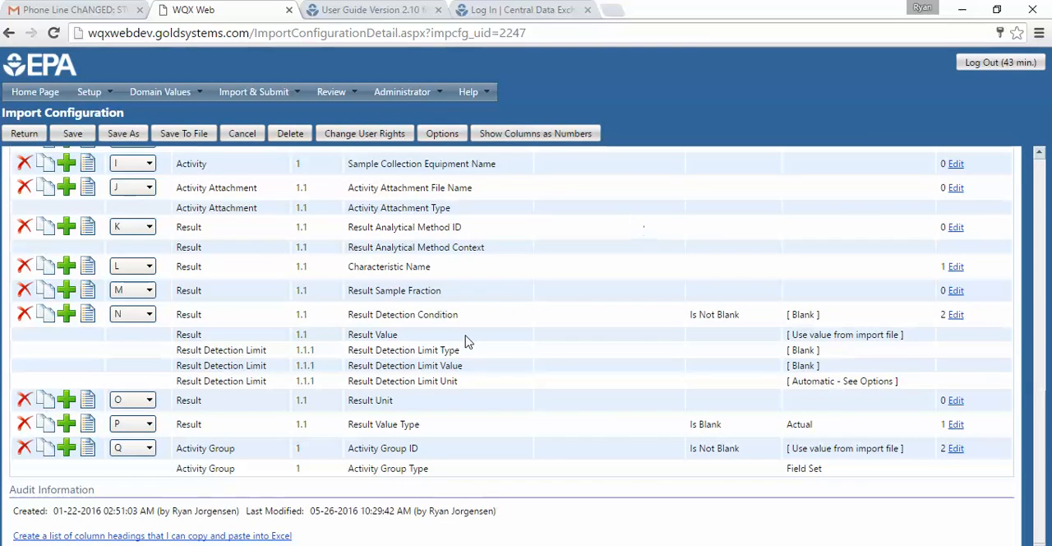